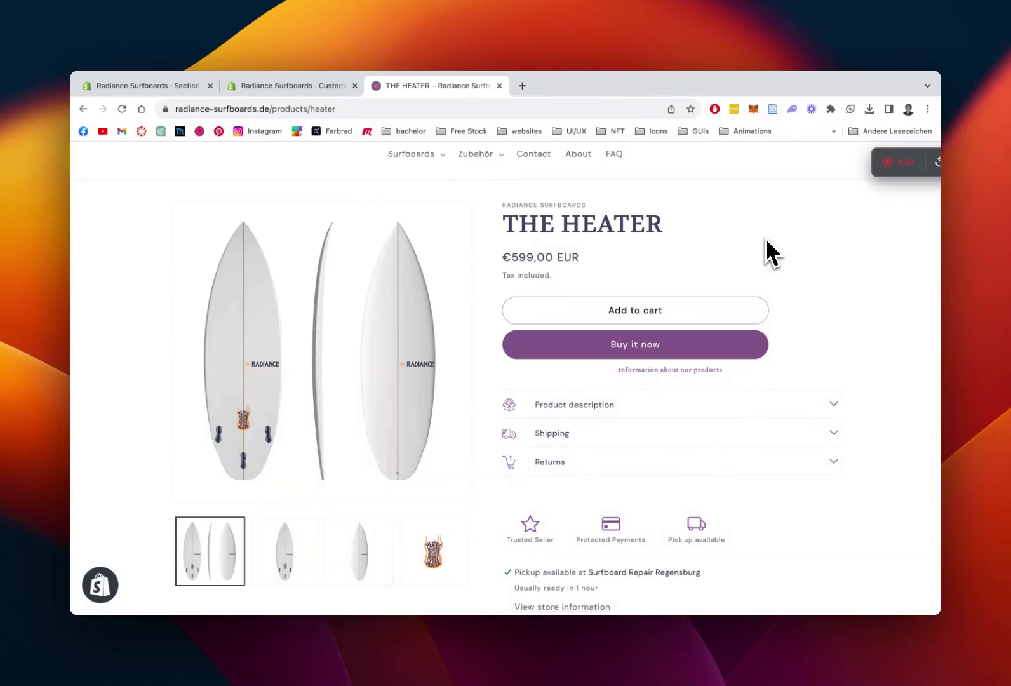
Step: Expand and collapse THE HEATER's Product description and Shipping accordions, then go to Section Store
scroll(767, 241, "down", 1)
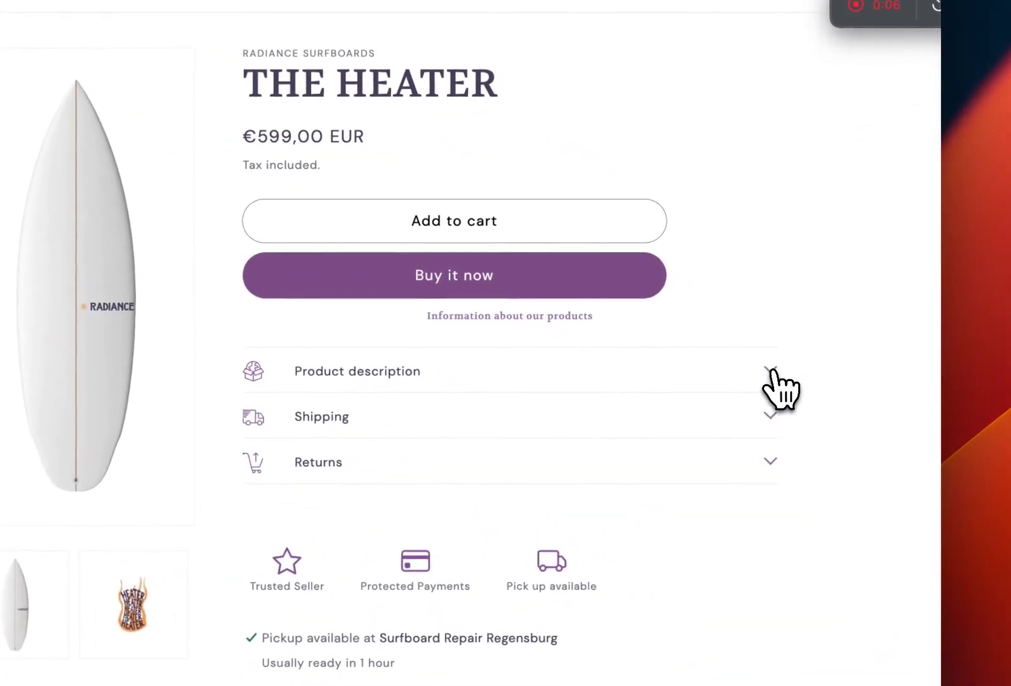
left_click(834, 391)
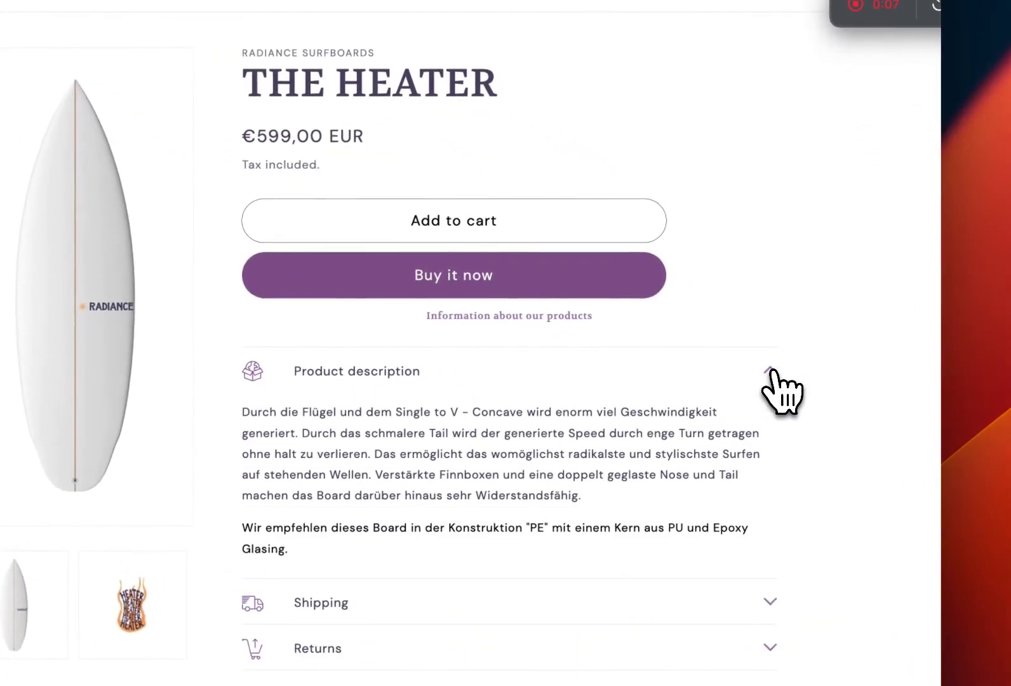
left_click(771, 371)
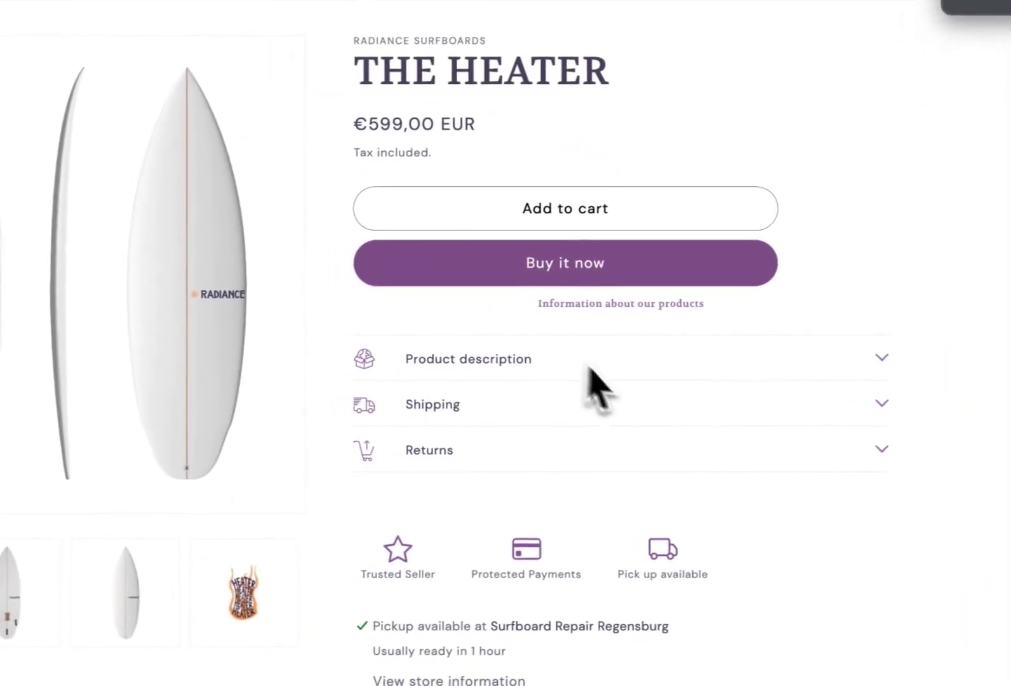
left_click(885, 407)
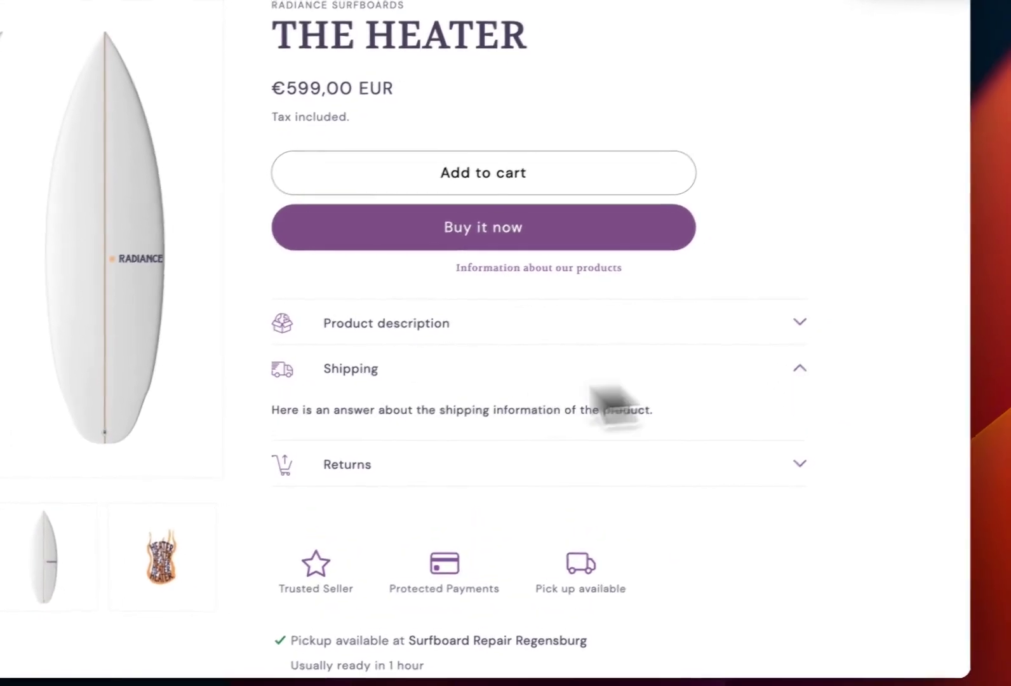
left_click(798, 368)
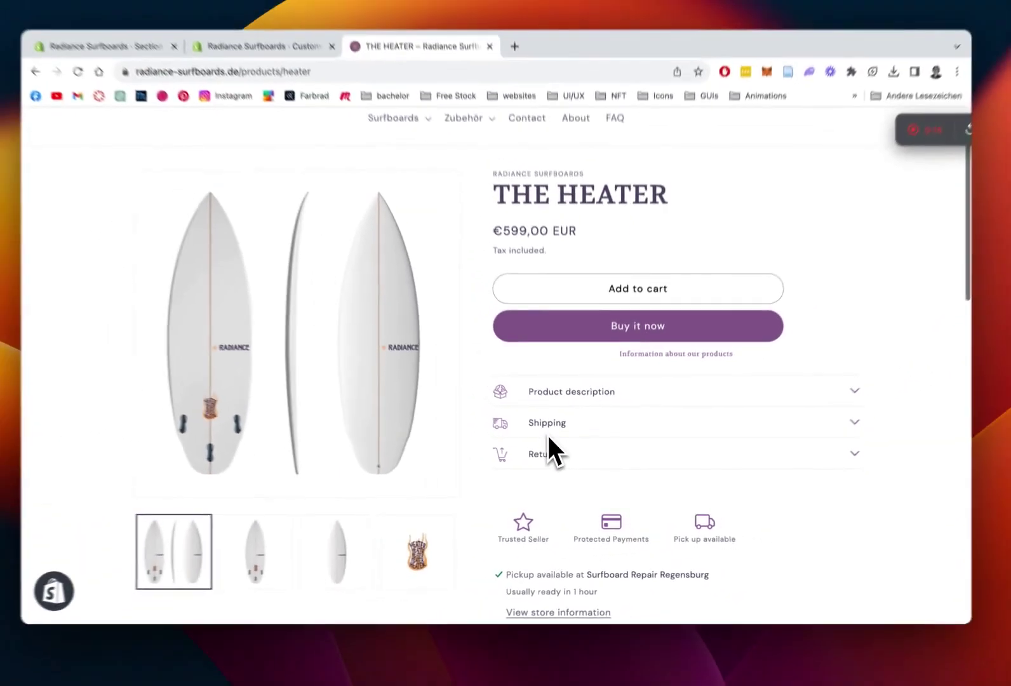
scroll(552, 441, "down", 1)
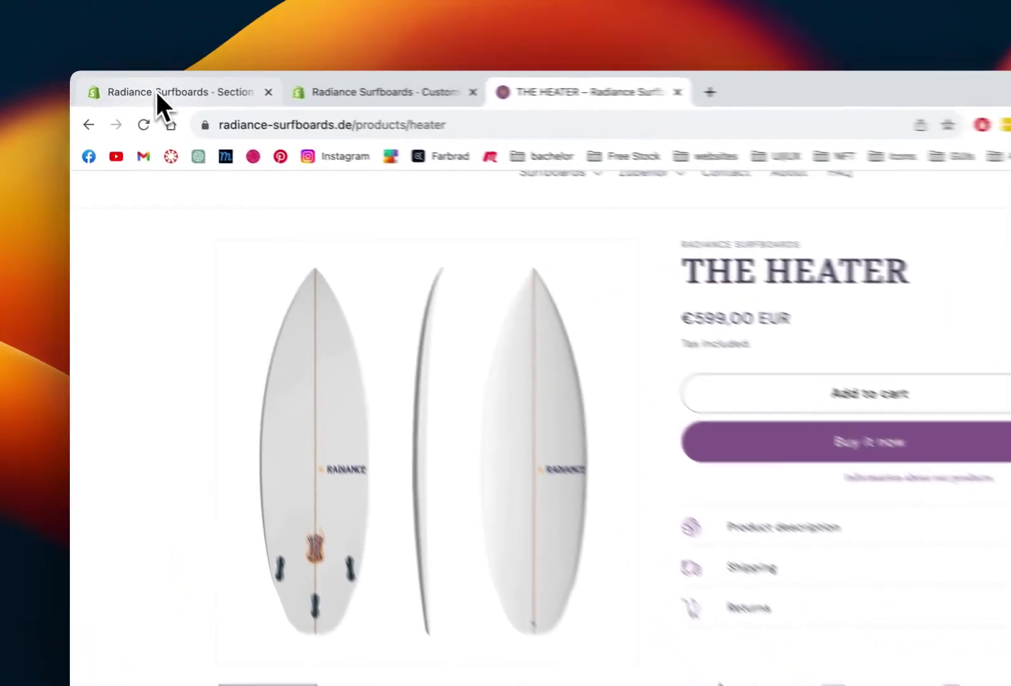
left_click(135, 86)
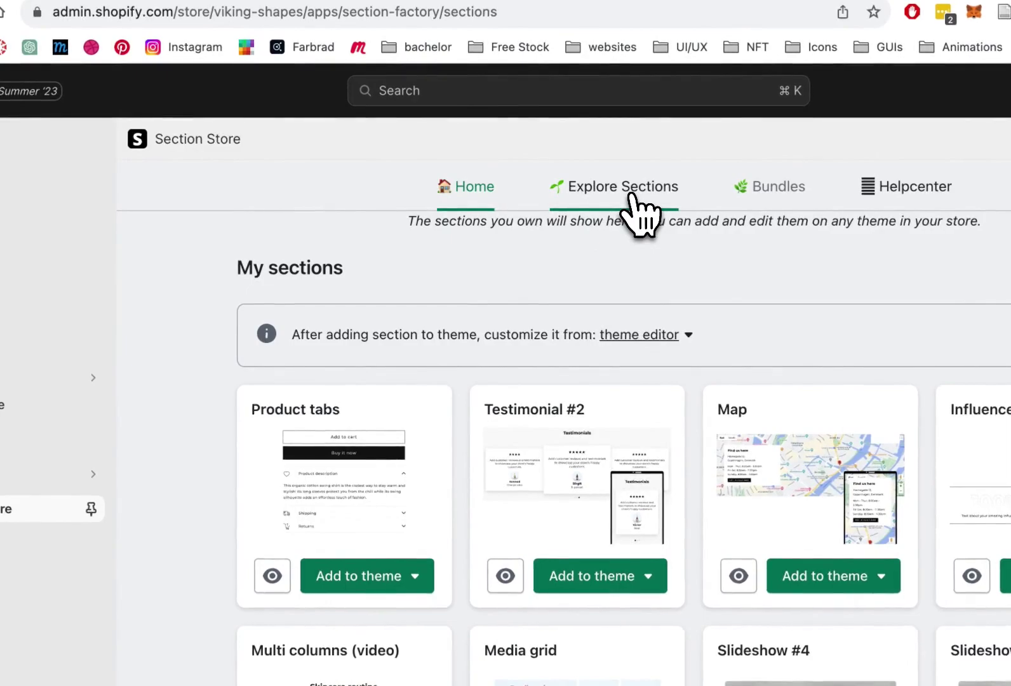
Step: Open the Product tabs section's detail page from Explore Sections' Newest sections
left_click(630, 194)
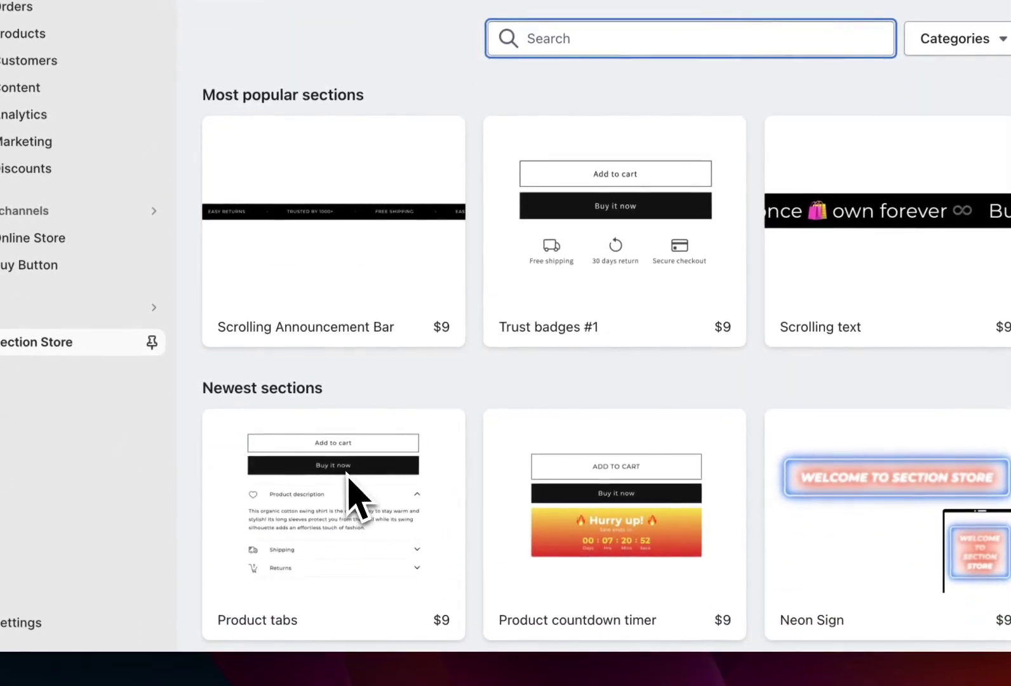
mouse_move(355, 496)
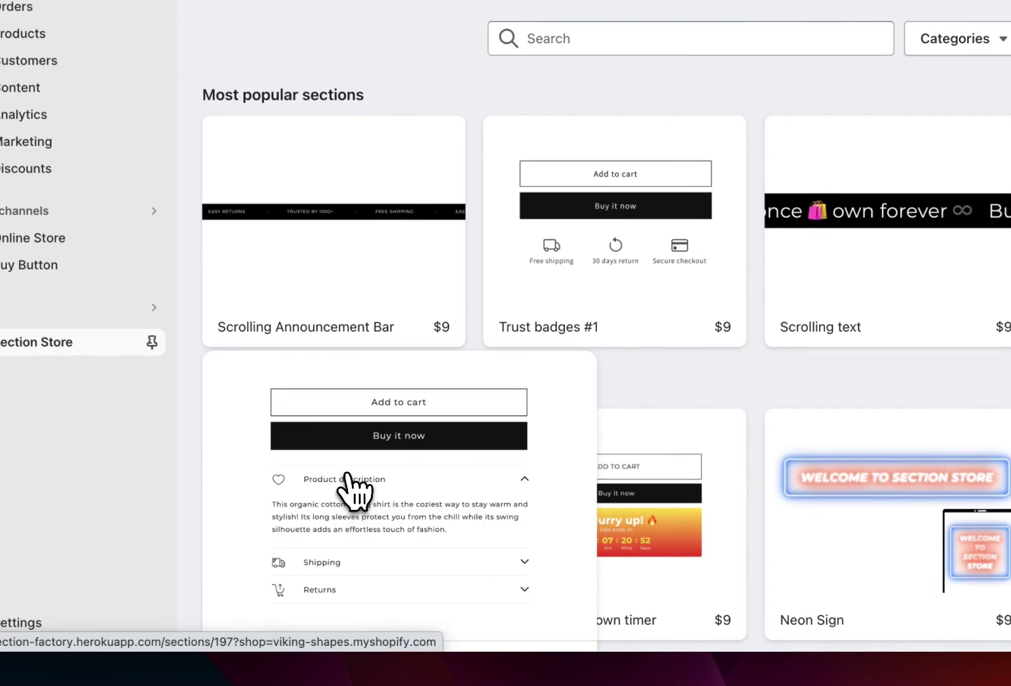
left_click(347, 475)
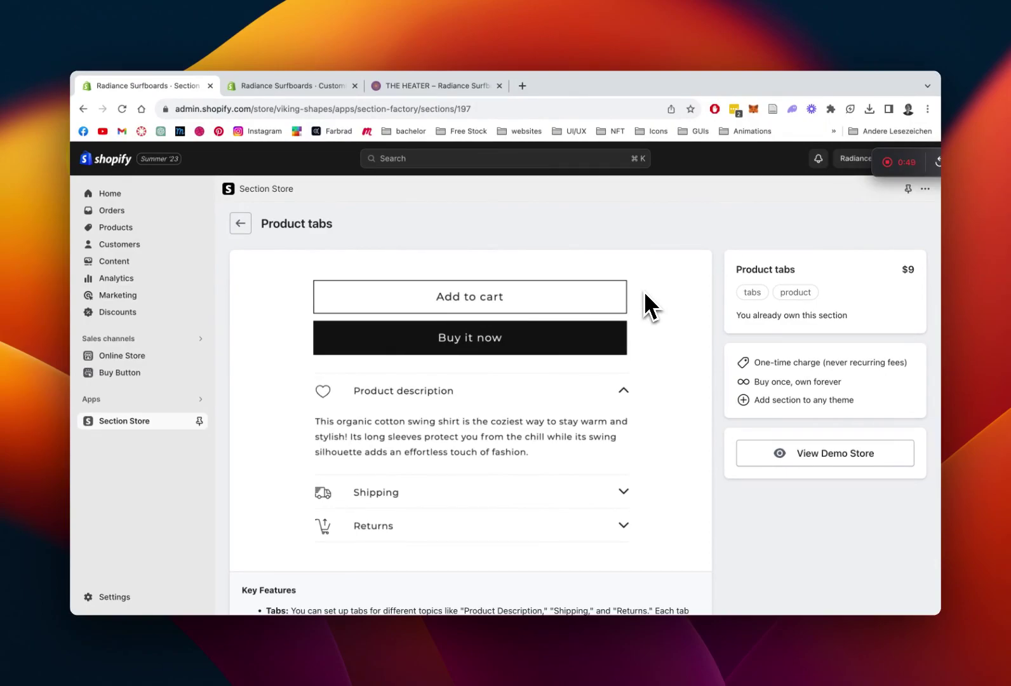
Step: Review the Product tabs details, then return to the Home tab's My sections list
scroll(643, 291, "up", 1)
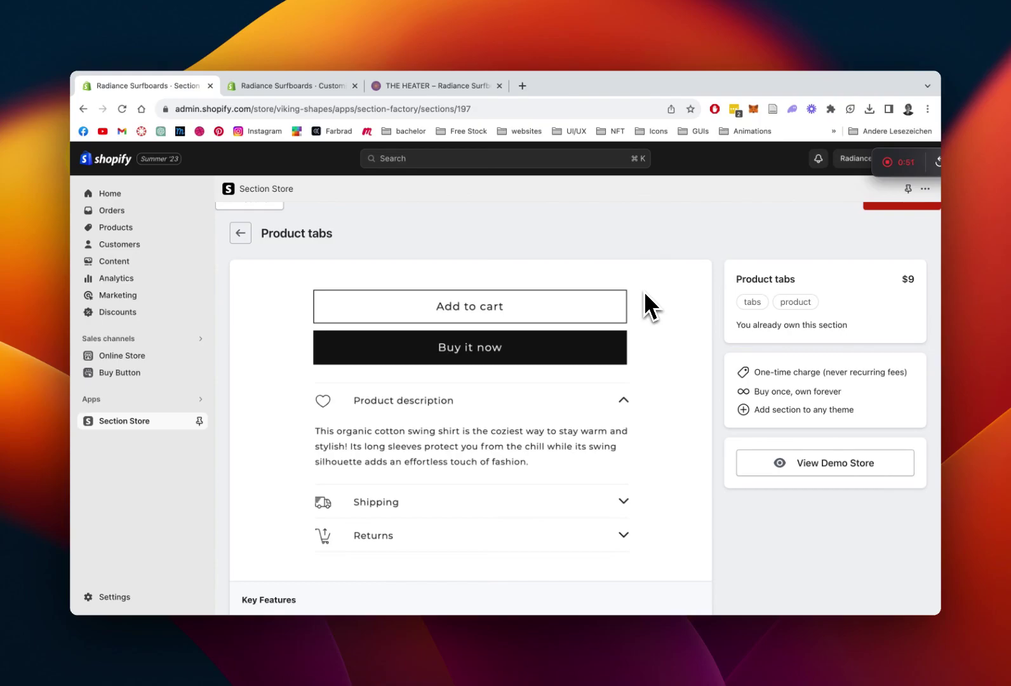
scroll(685, 273, "down", 1)
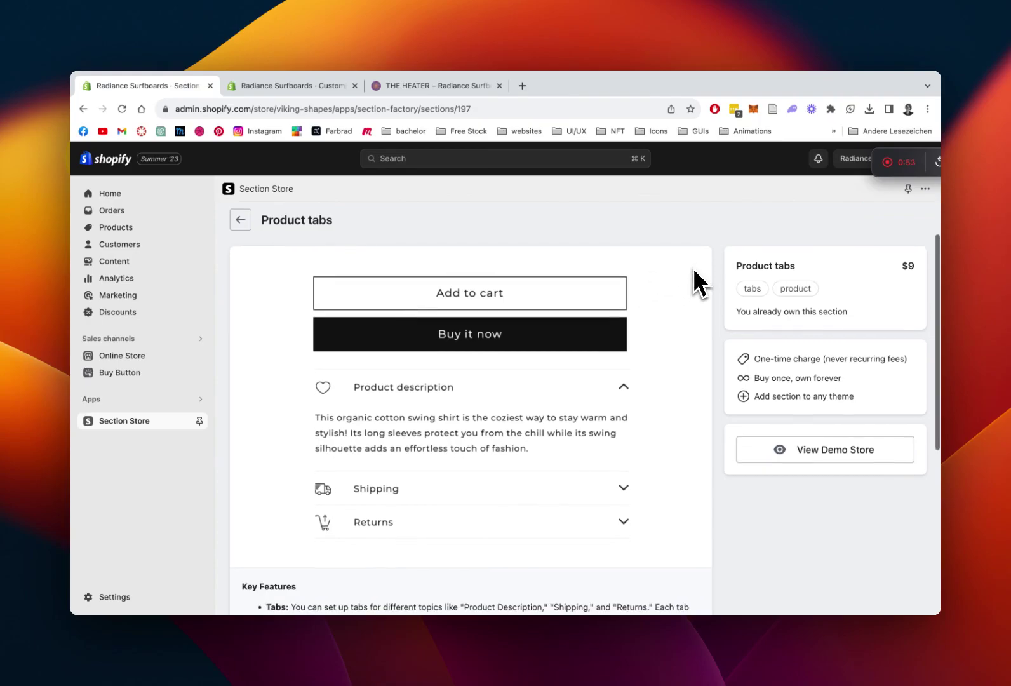
scroll(698, 283, "down", 1)
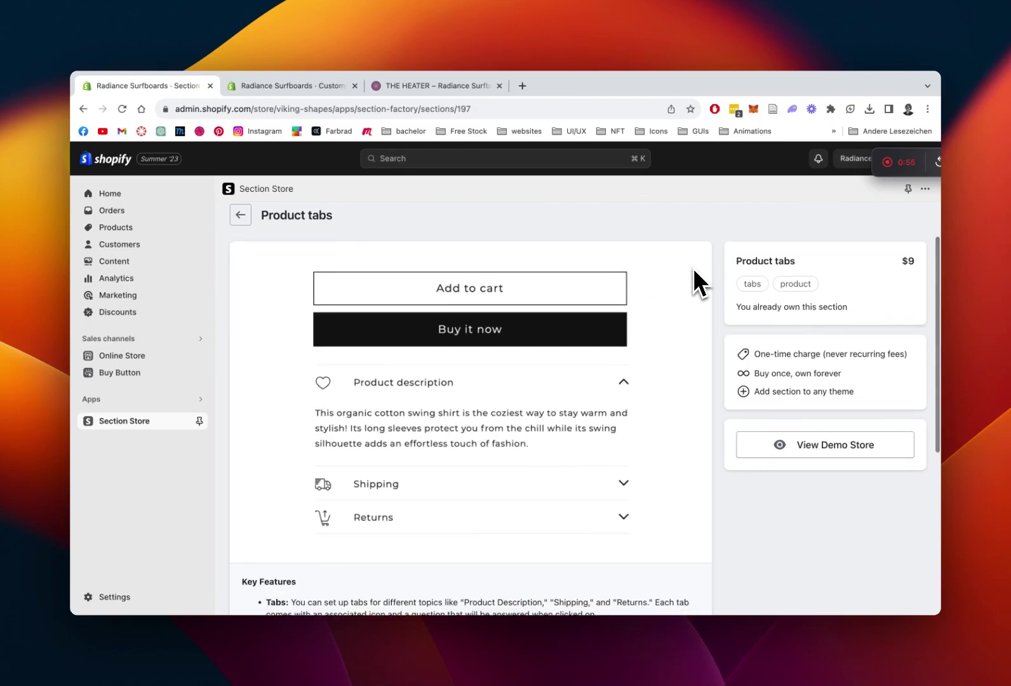
scroll(692, 267, "up", 3)
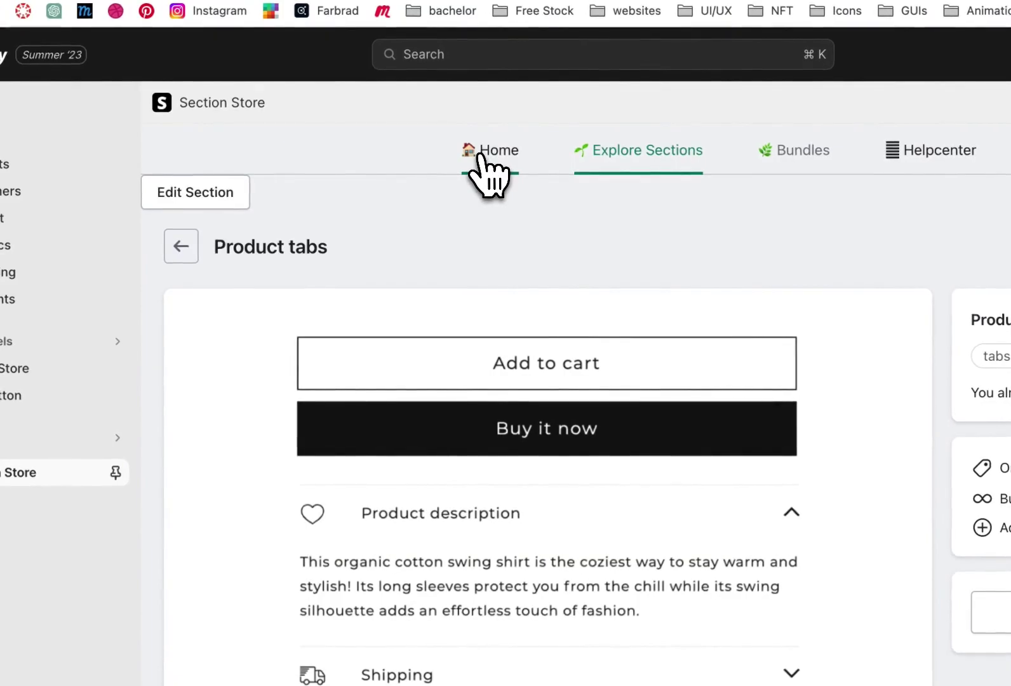
left_click(489, 165)
Step: Pick Dawn (Live) under Product tabs' Add to theme and switch to the theme editor
left_click(403, 546)
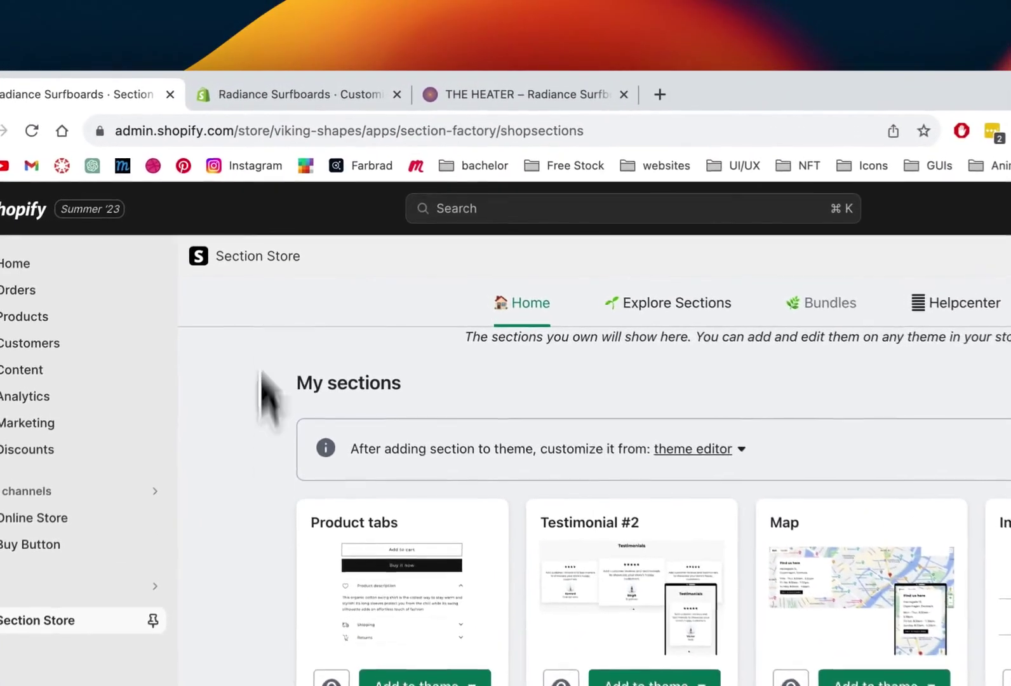
left_click(254, 102)
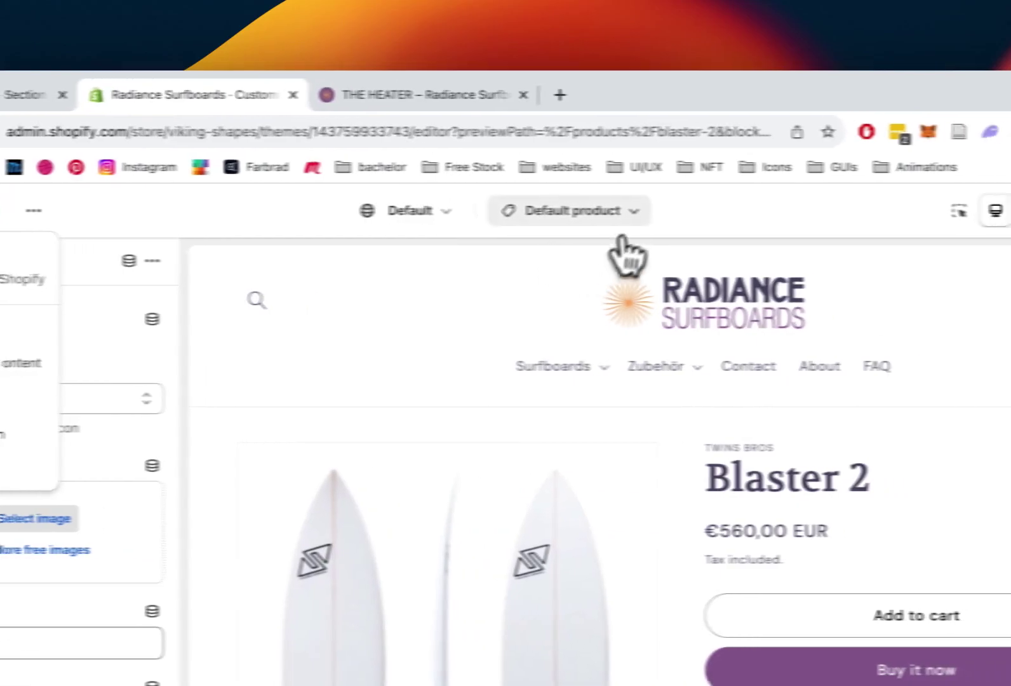
Step: Switch the theme editor from the home page to the Products > Default product template
left_click(625, 214)
left_click(487, 307)
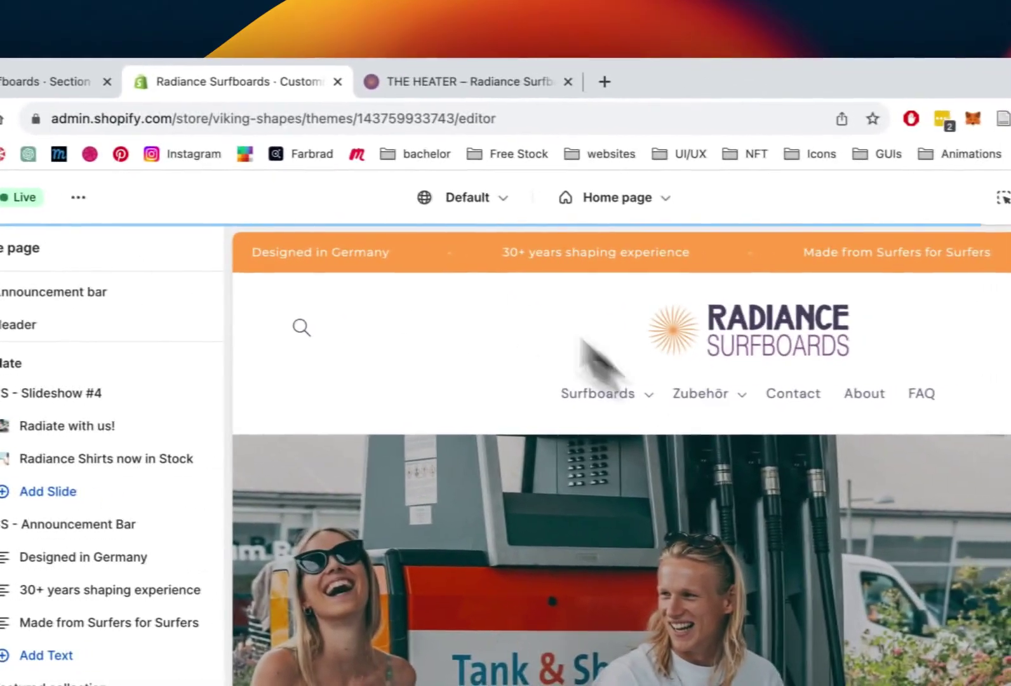
left_click(638, 198)
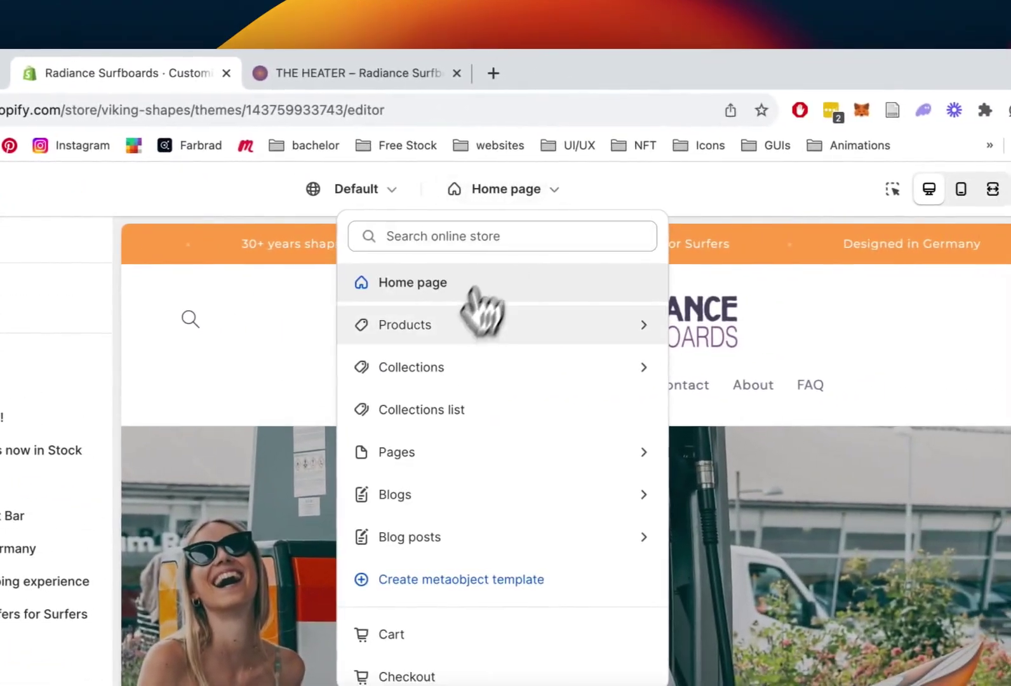
left_click(472, 321)
left_click(442, 337)
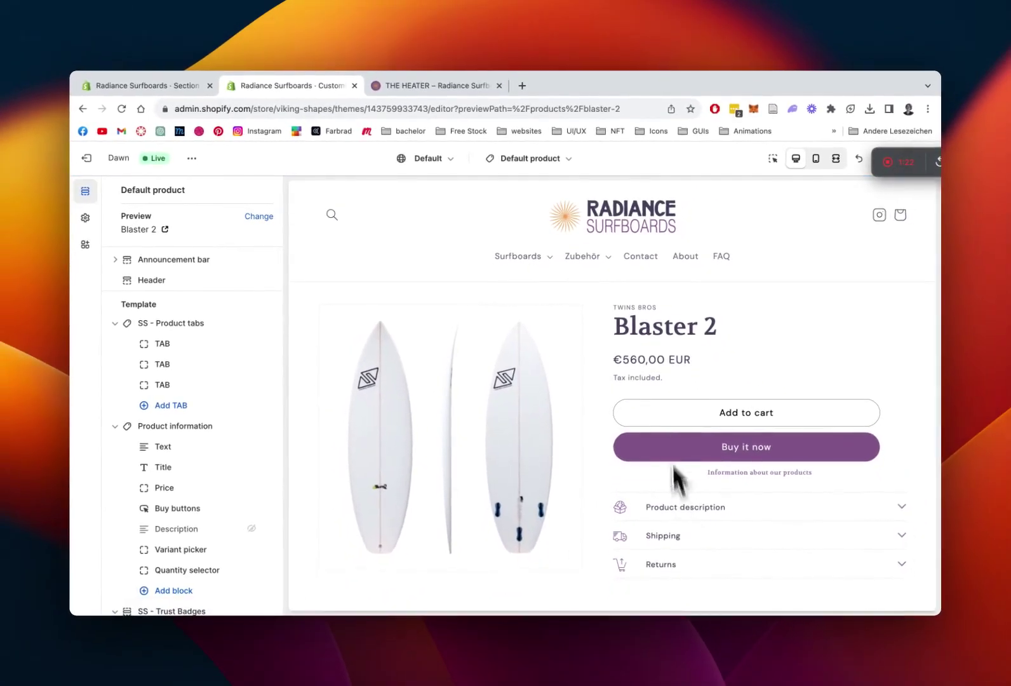
scroll(655, 364, "down", 1)
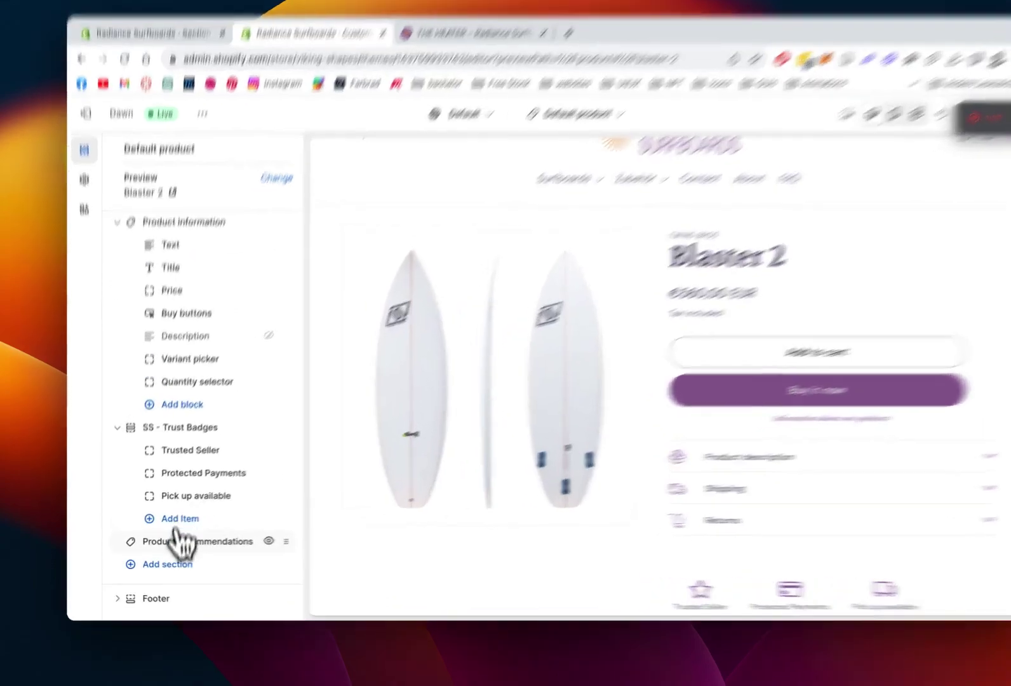
left_click(170, 564)
Step: Search 'ss product', add SS - Product tabs with three TAB blocks, and save the template
type("ss product")
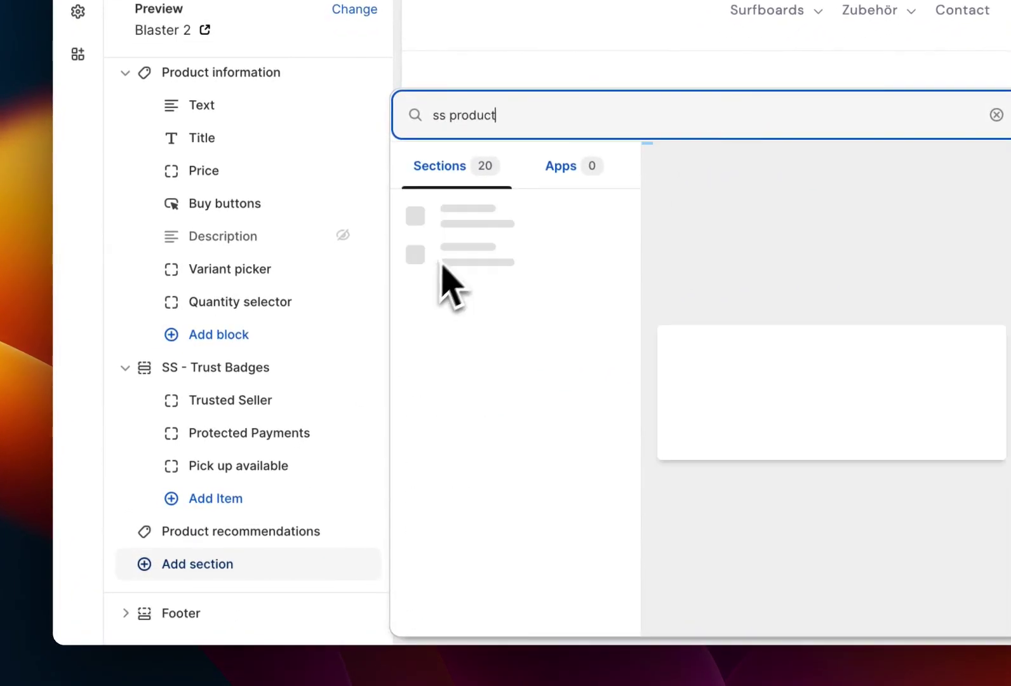
left_click(545, 215)
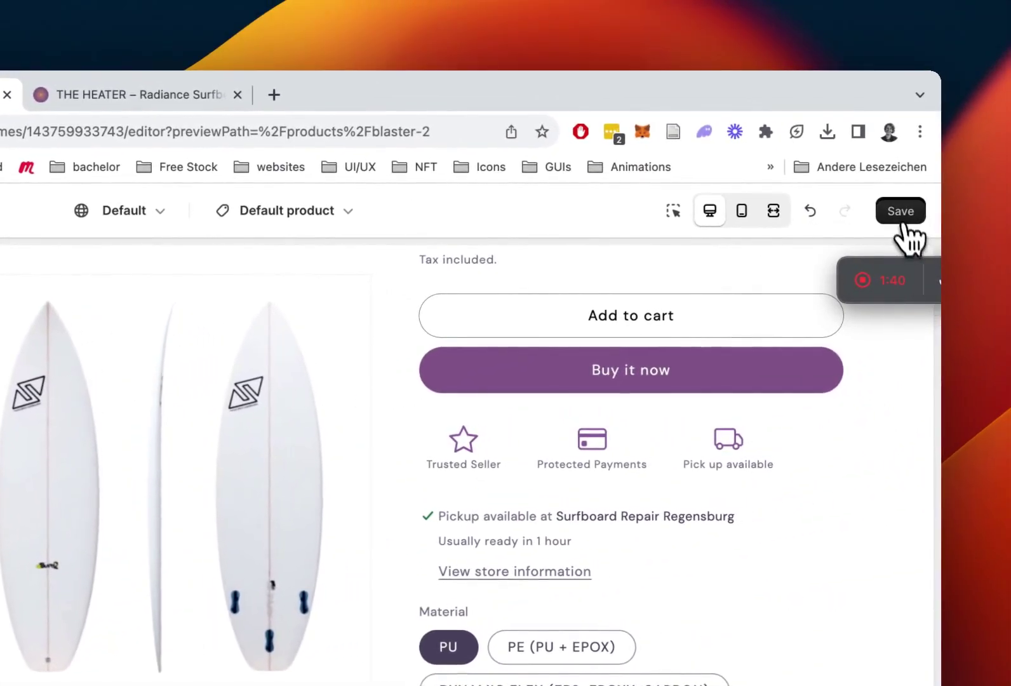
left_click(904, 219)
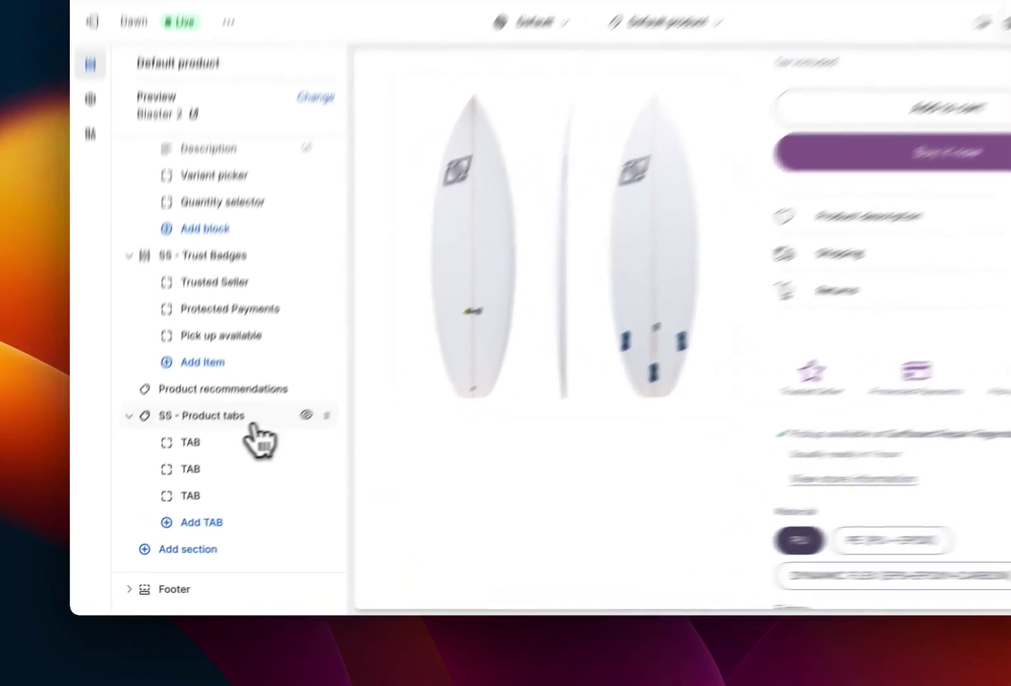
Step: Delete the SS - Product tabs section from its settings and save the template
left_click(254, 424)
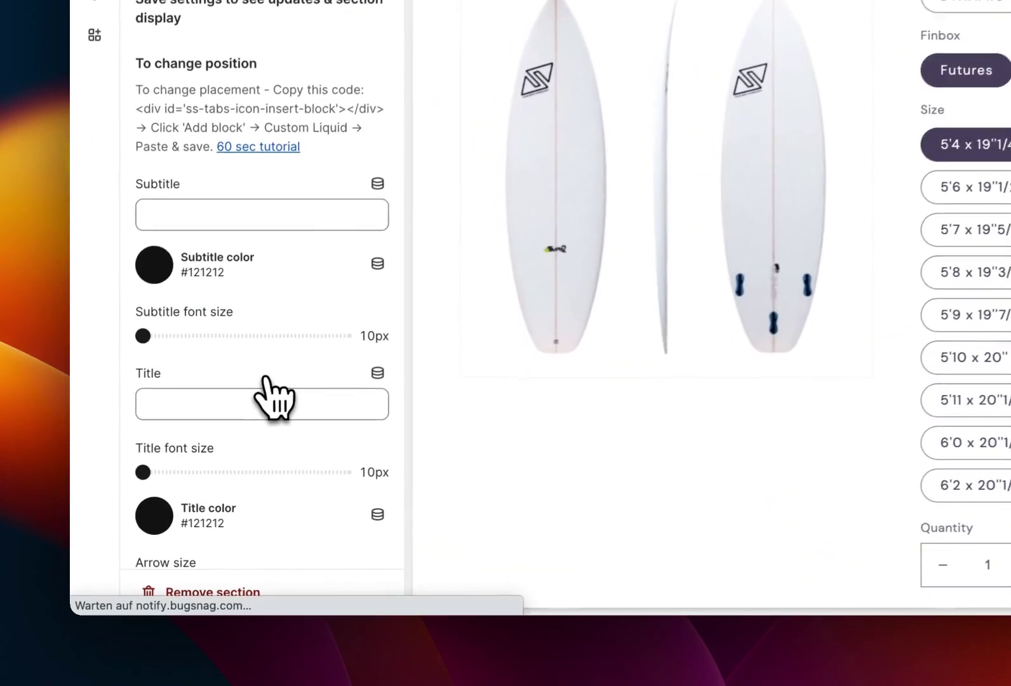
scroll(259, 395, "down", 8)
left_click(225, 591)
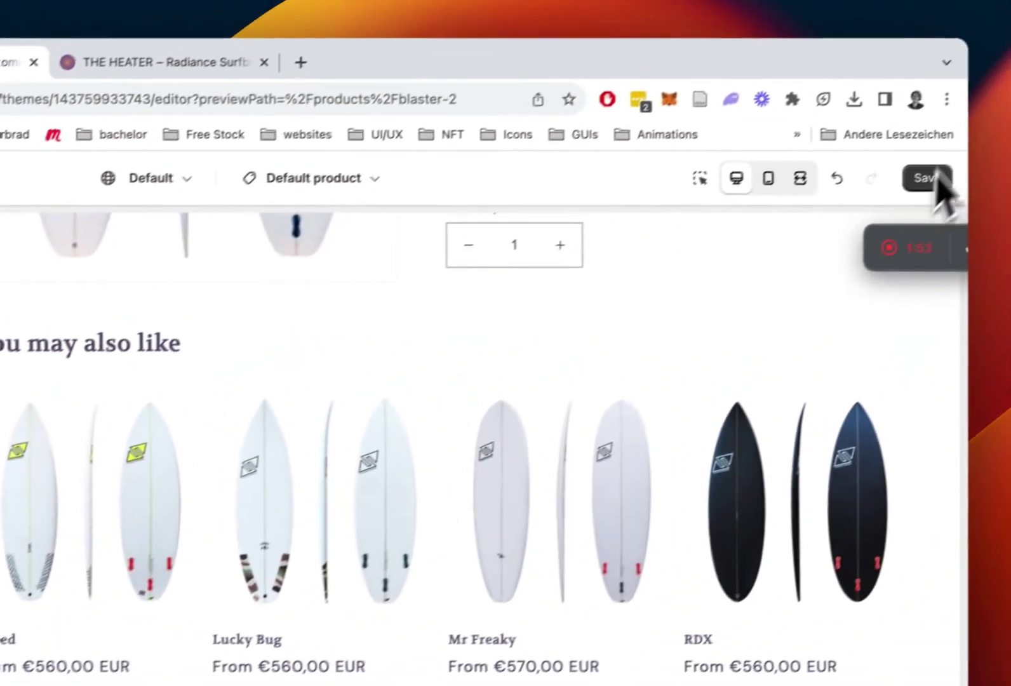
left_click(909, 194)
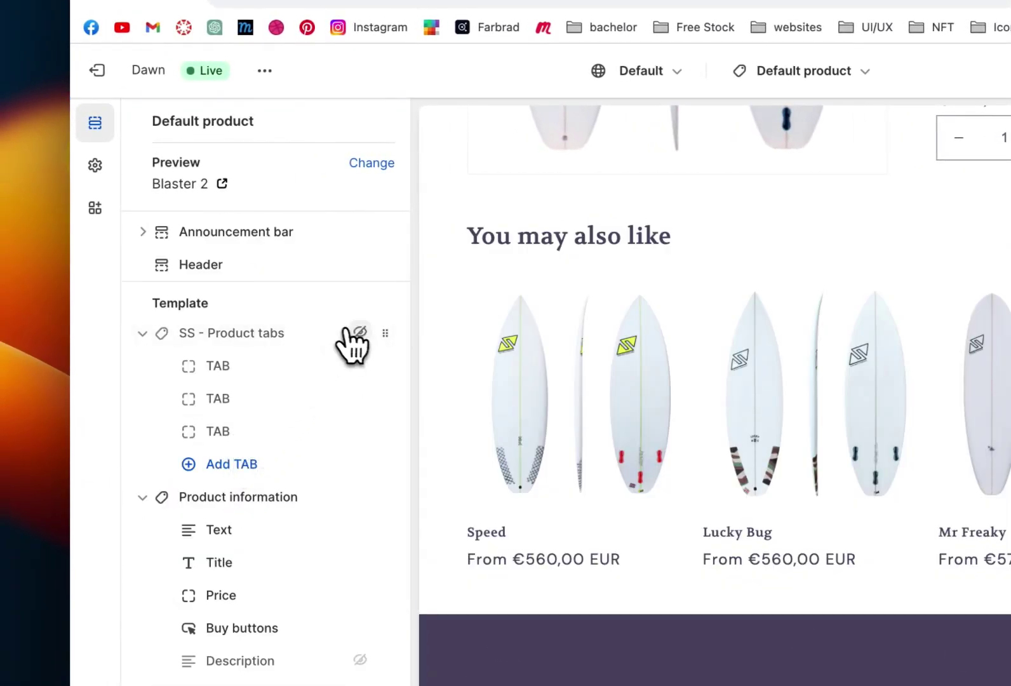
Step: Make SS - Product tabs visible so Product description, Shipping and Returns show in the preview
left_click(359, 332)
left_click(908, 190)
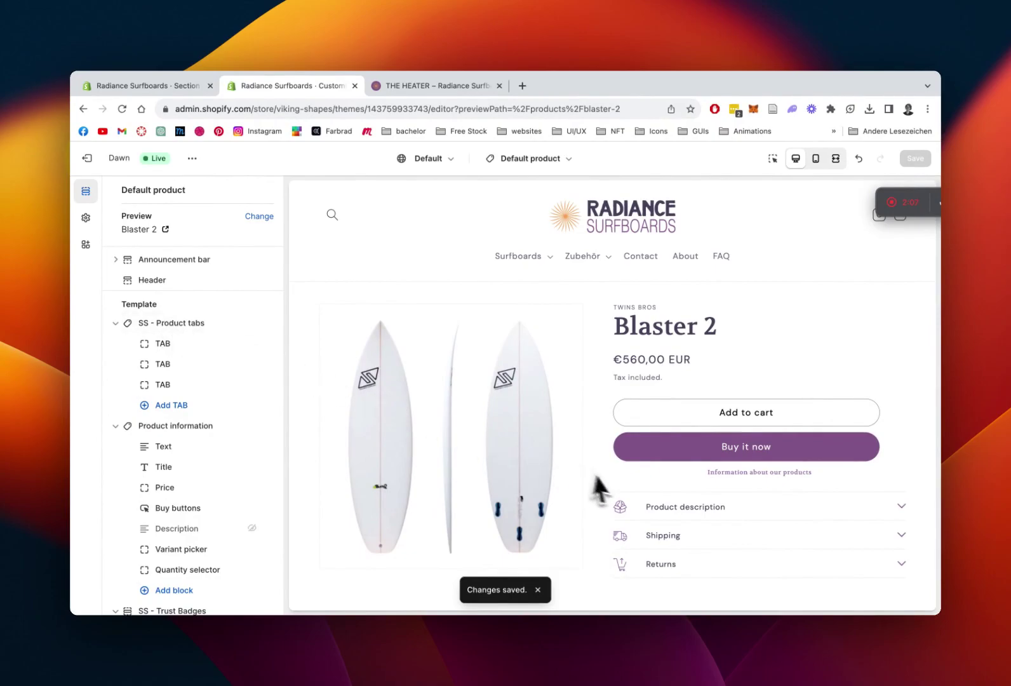
scroll(609, 470, "down", 3)
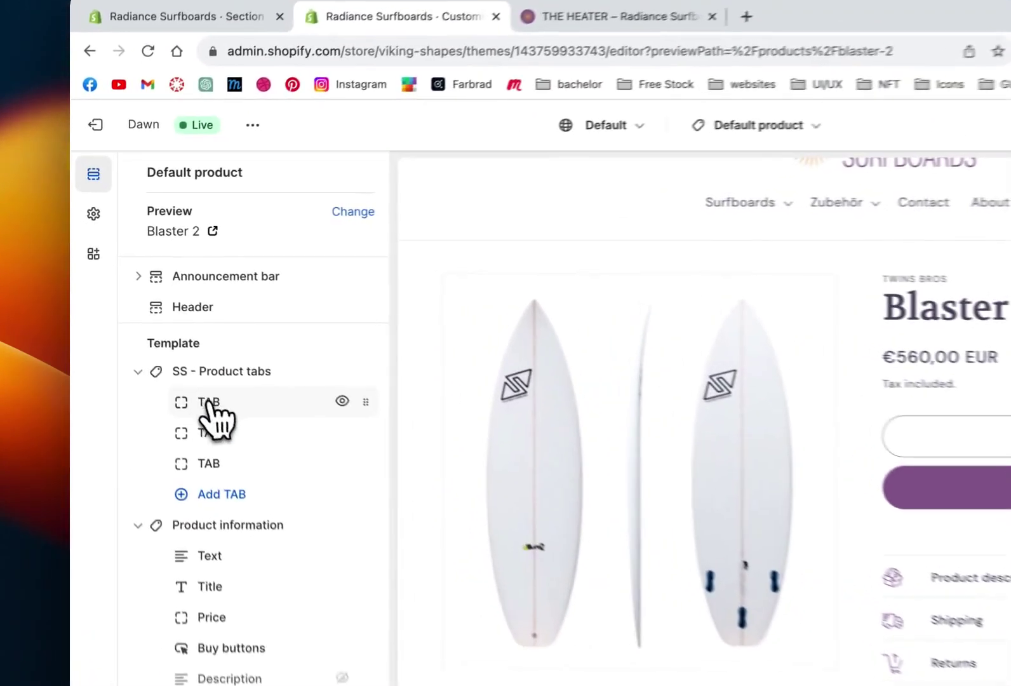
Step: In the first TAB block, try the Box icon but keep Worldwide
left_click(162, 343)
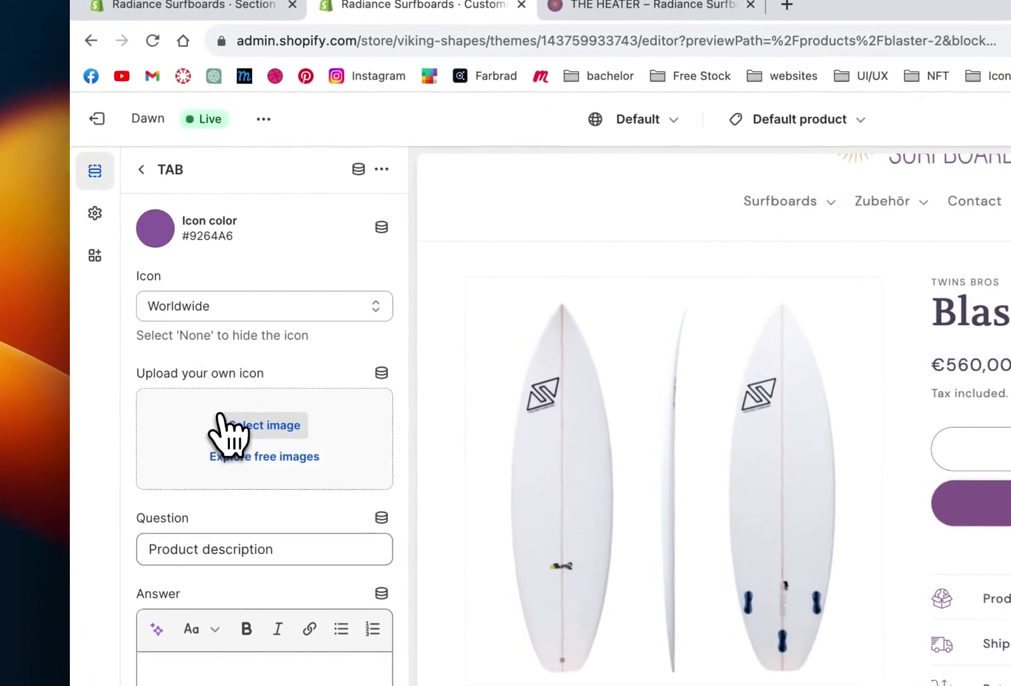
left_click(257, 314)
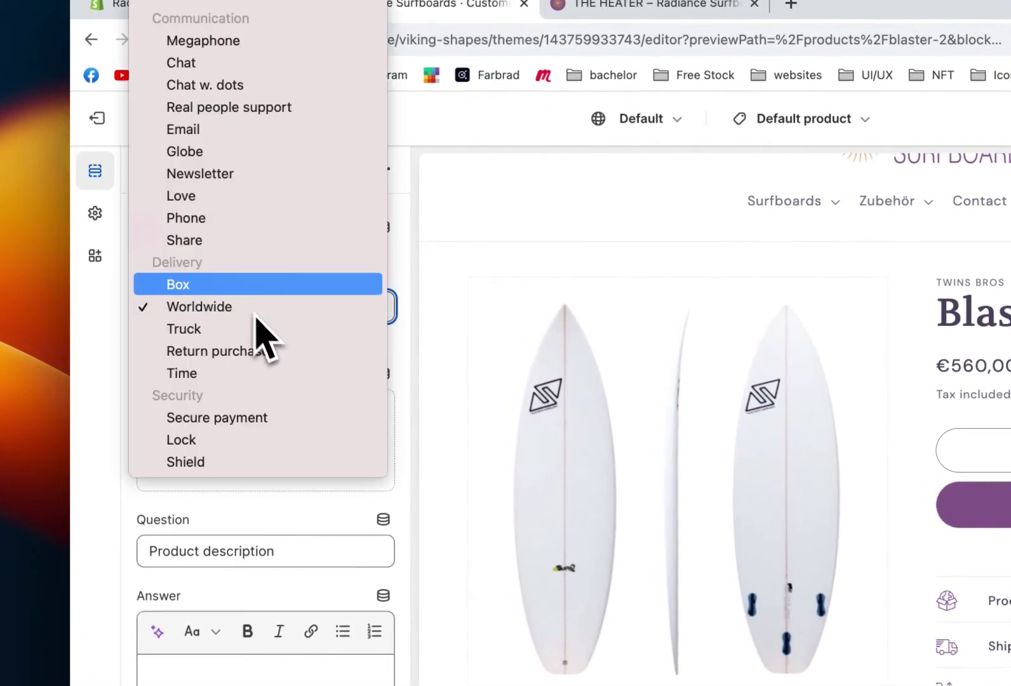
left_click(239, 292)
left_click(257, 307)
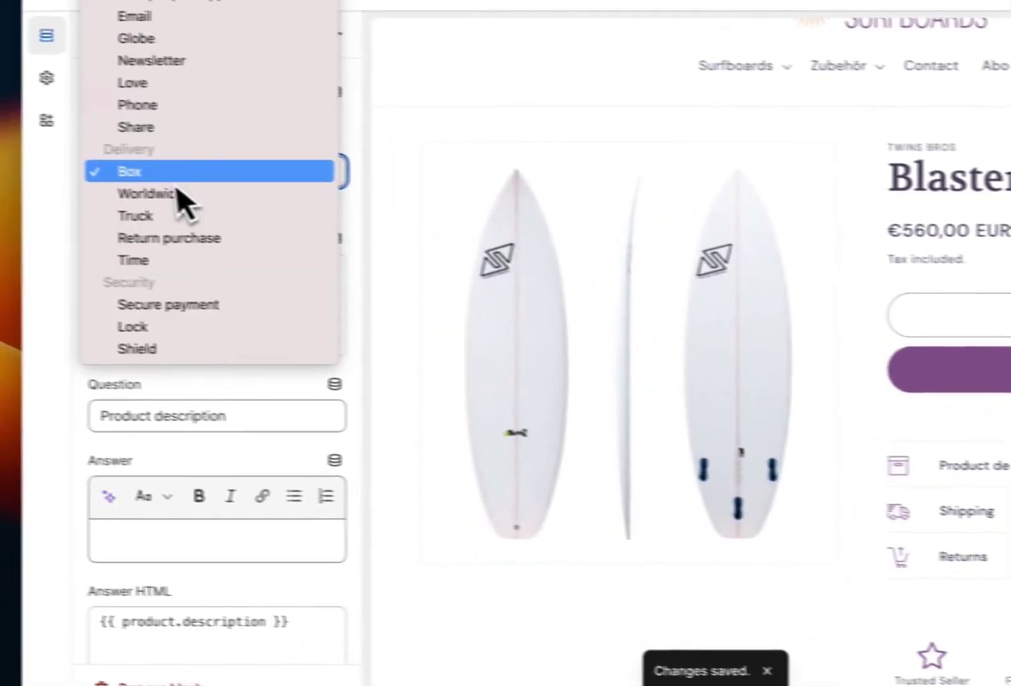
key("Escape")
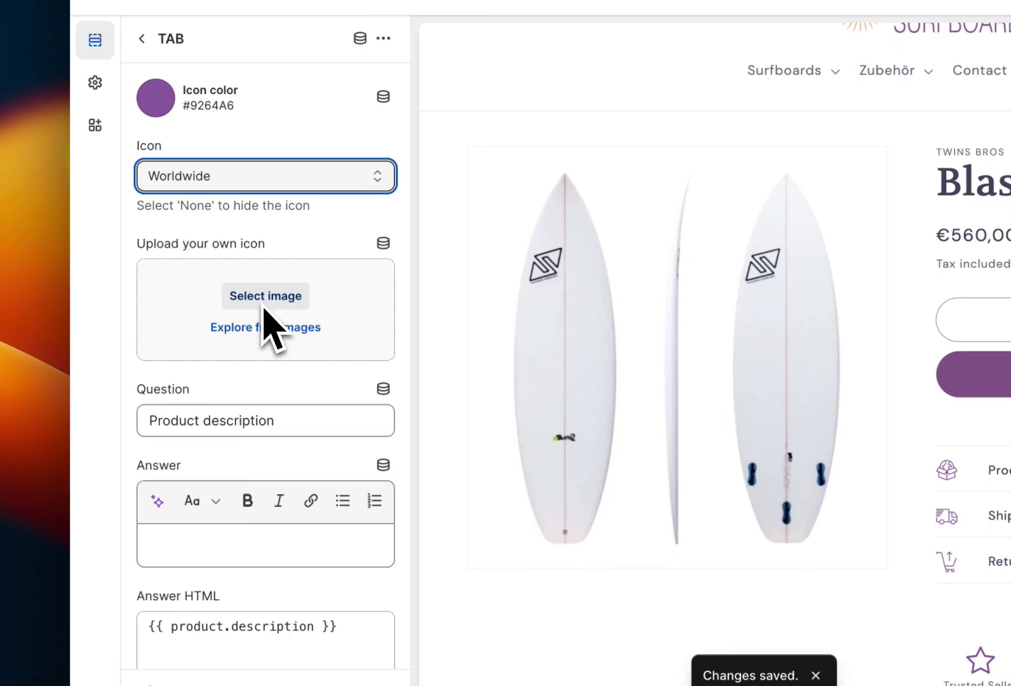
Step: Select the end of the 'Product description' question text to retype it
scroll(343, 254, "down", 2)
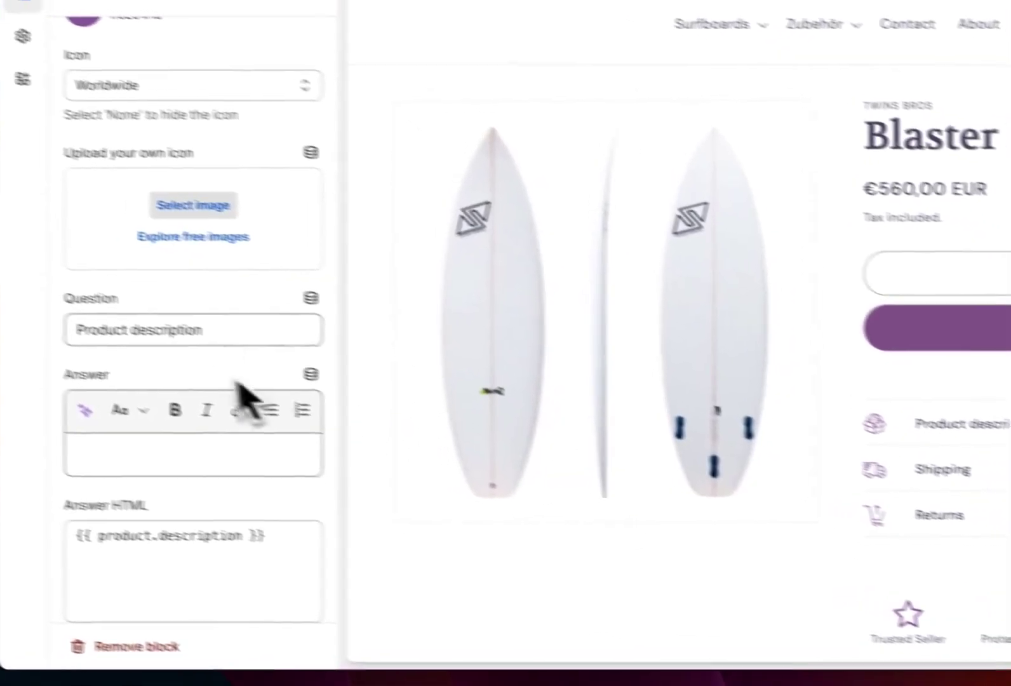
left_click(299, 383)
left_click_drag(291, 356, 203, 349)
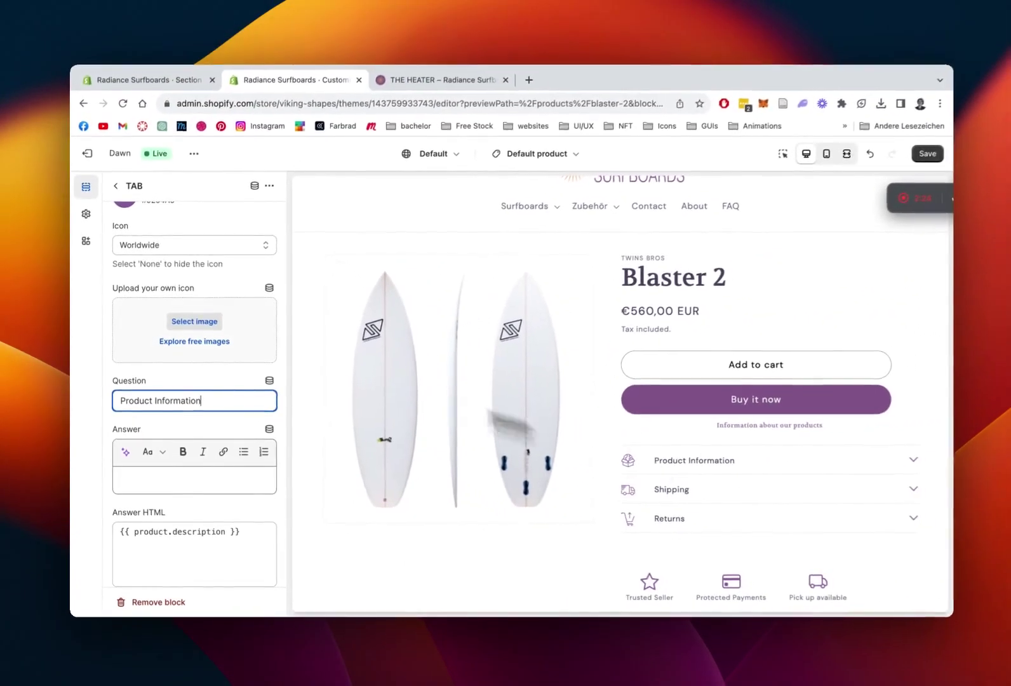
Step: Check the first tab's Answer HTML uses {{ product.description }}, briefly viewing Section Store
scroll(230, 305, "down", 1)
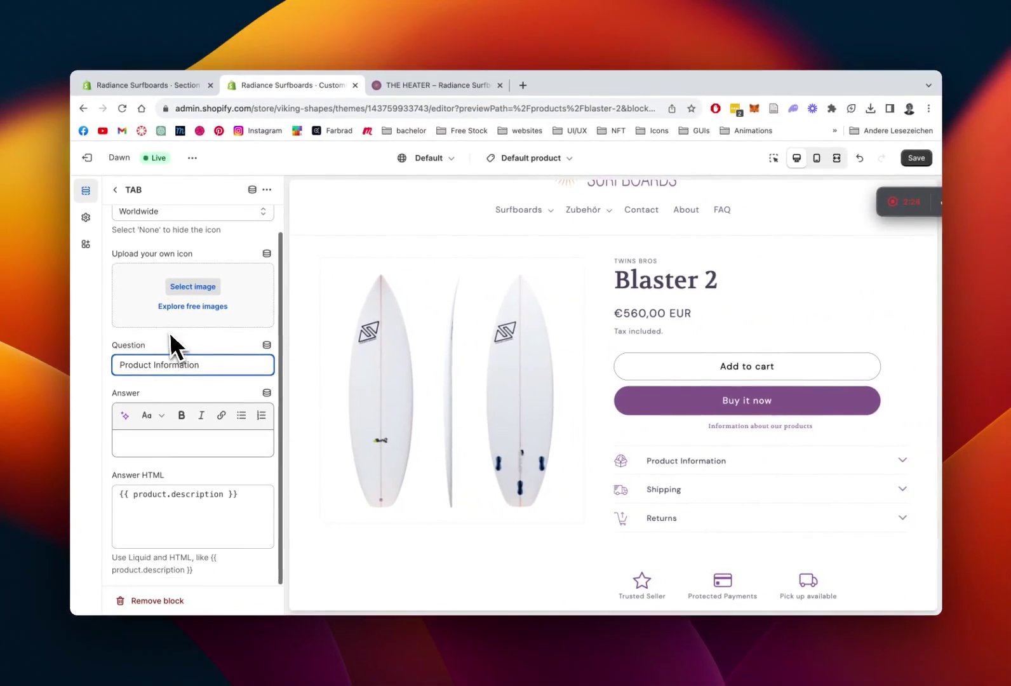
left_click(184, 505)
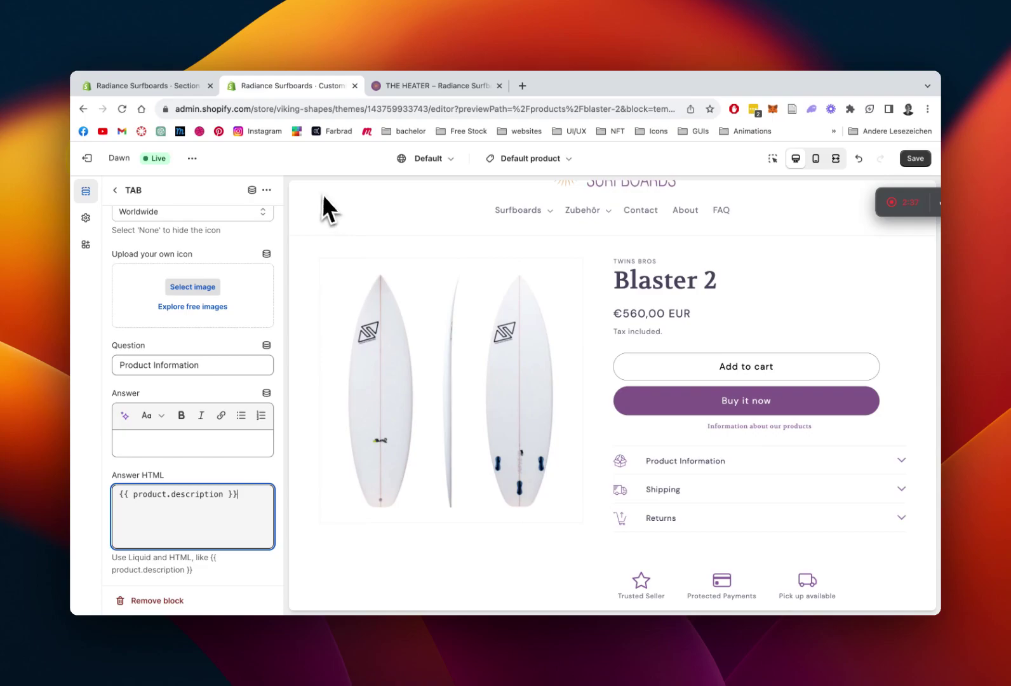
left_click(159, 85)
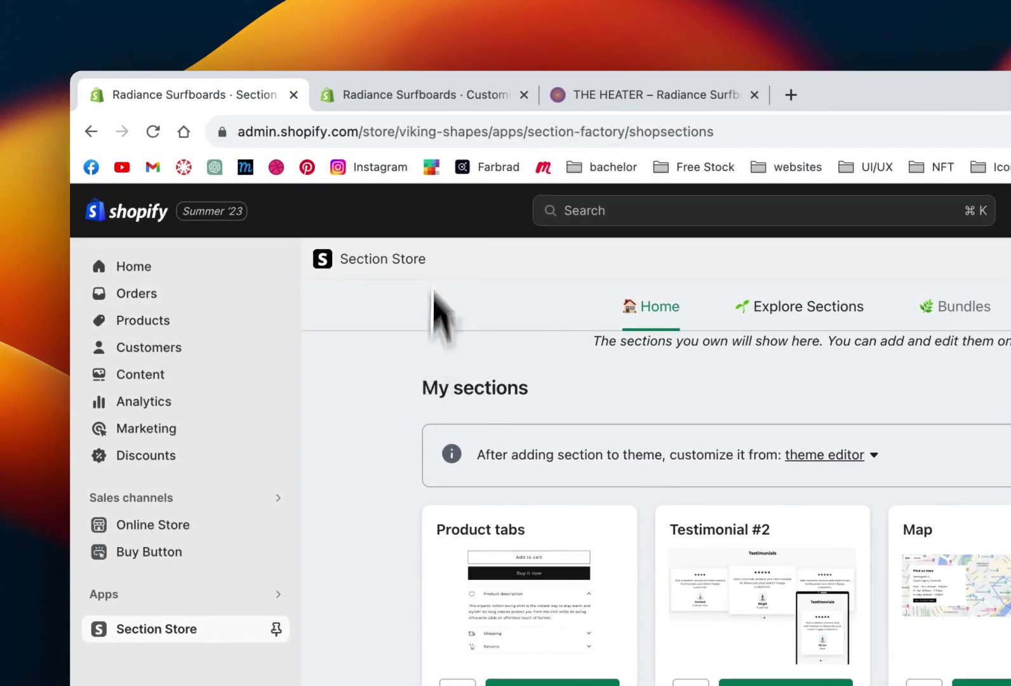
left_click(432, 95)
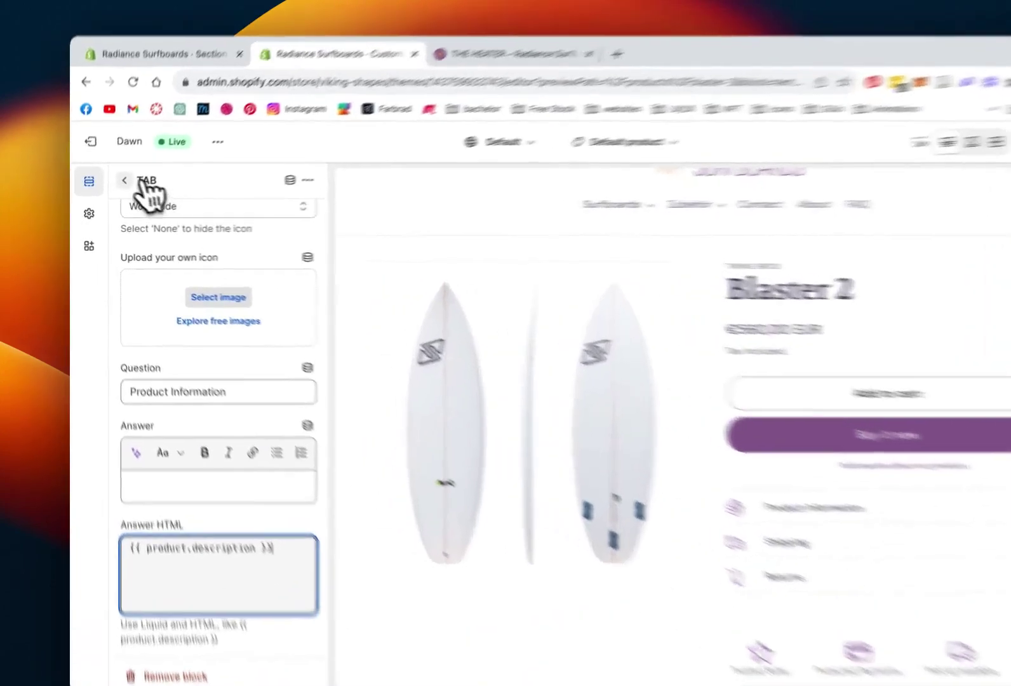
Step: Return to the section list and open the second tab's Shipping settings
left_click(124, 190)
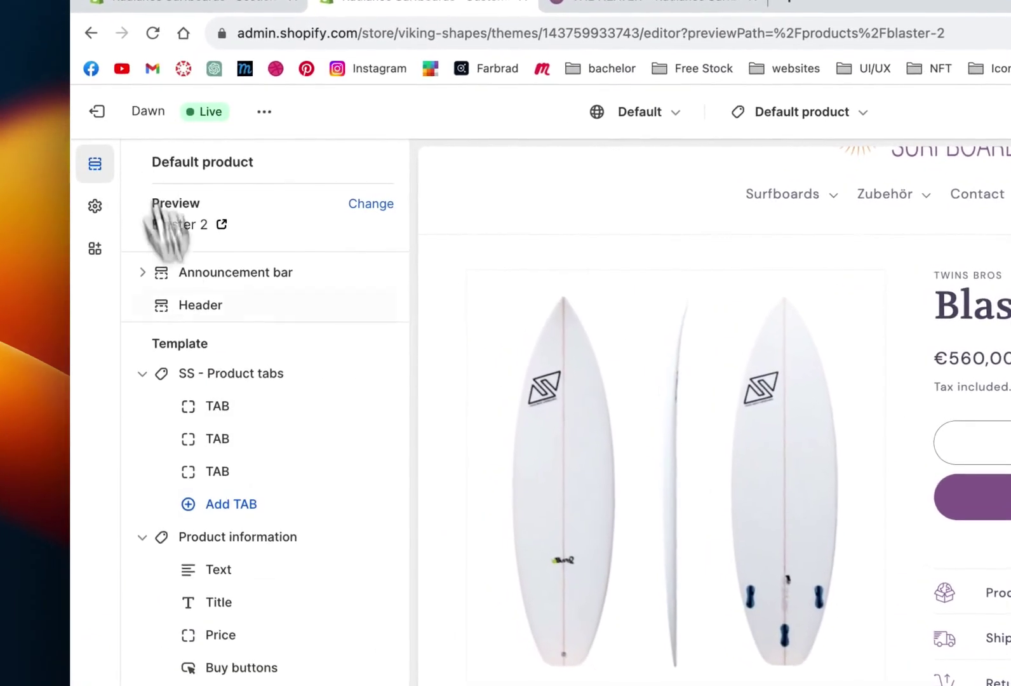
left_click(257, 316)
scroll(260, 323, "down", 3)
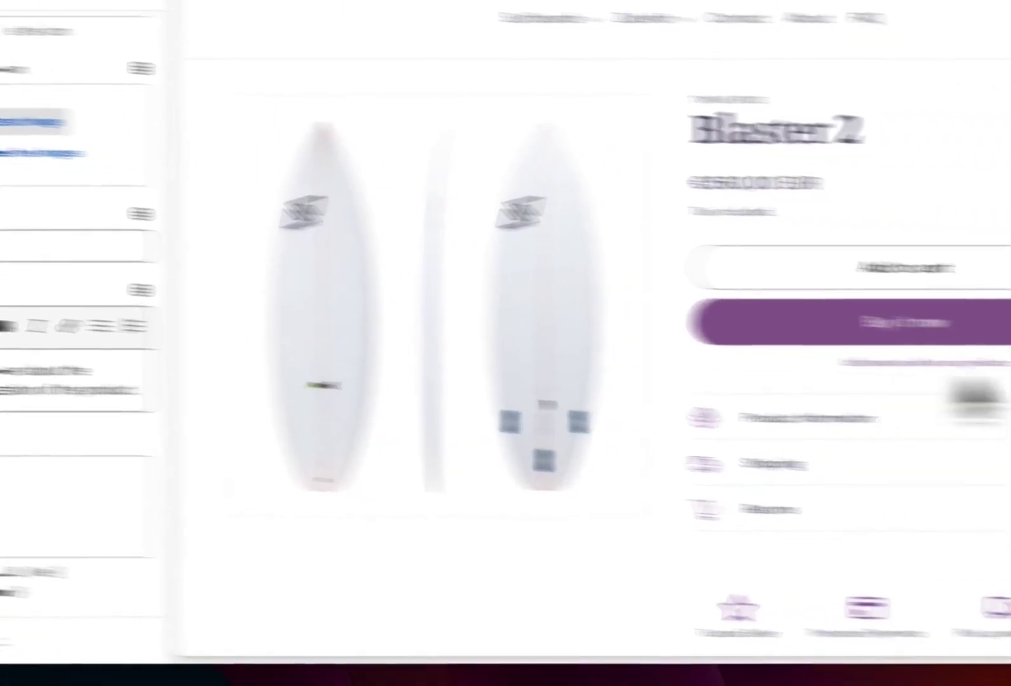
left_click(927, 446)
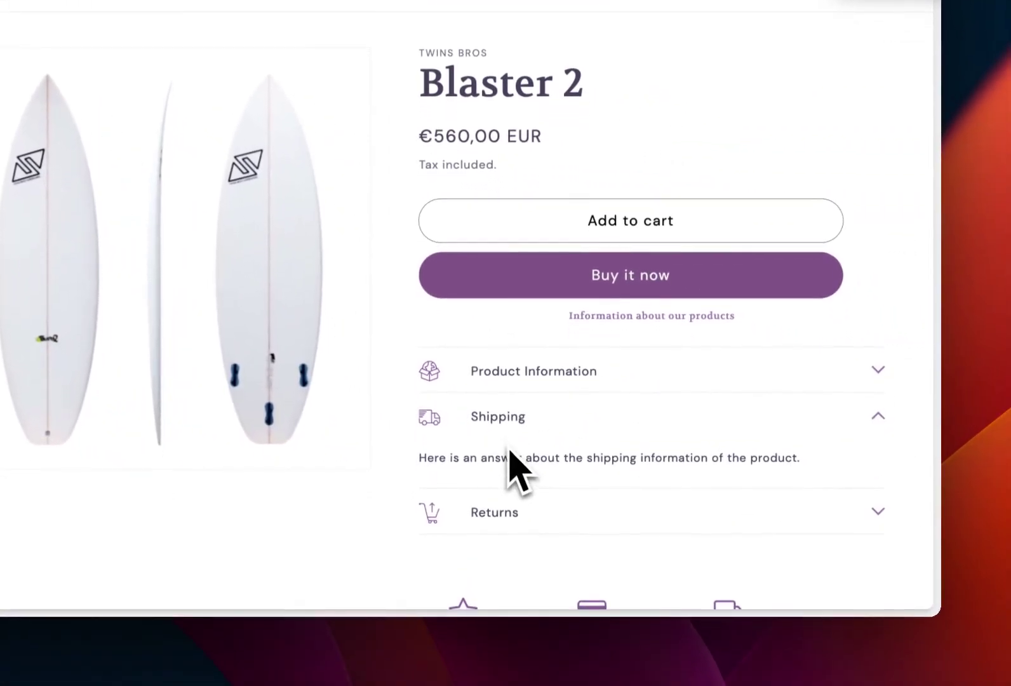
scroll(511, 457, "down", 2)
left_click(880, 336)
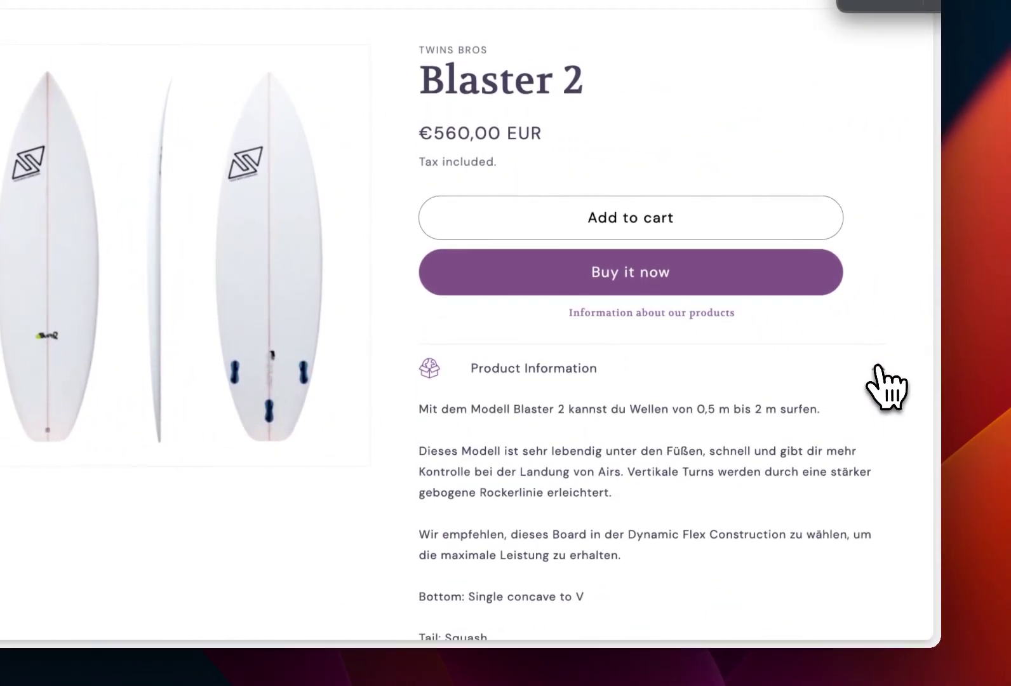
scroll(591, 432, "down", 3)
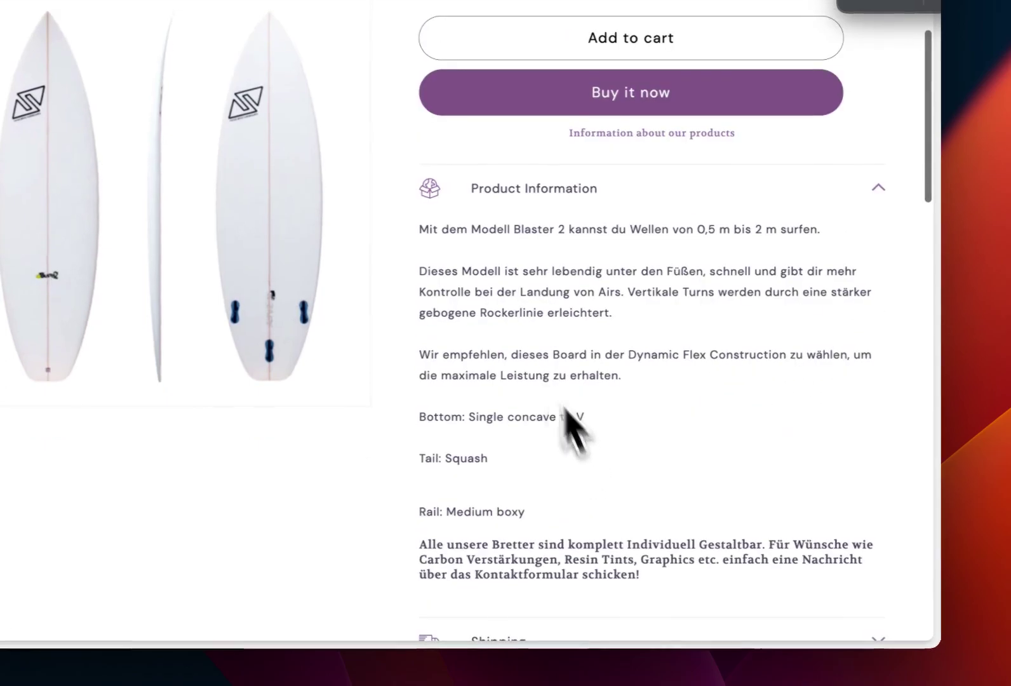
scroll(565, 412, "down", 8)
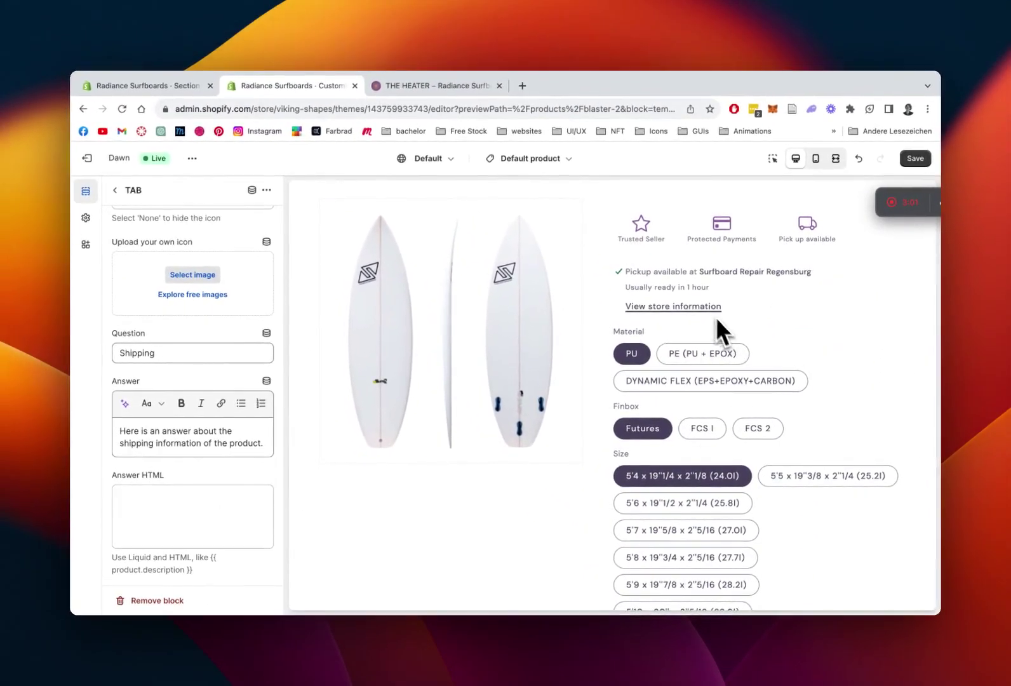
scroll(718, 318, "up", 6)
scroll(765, 300, "up", 1)
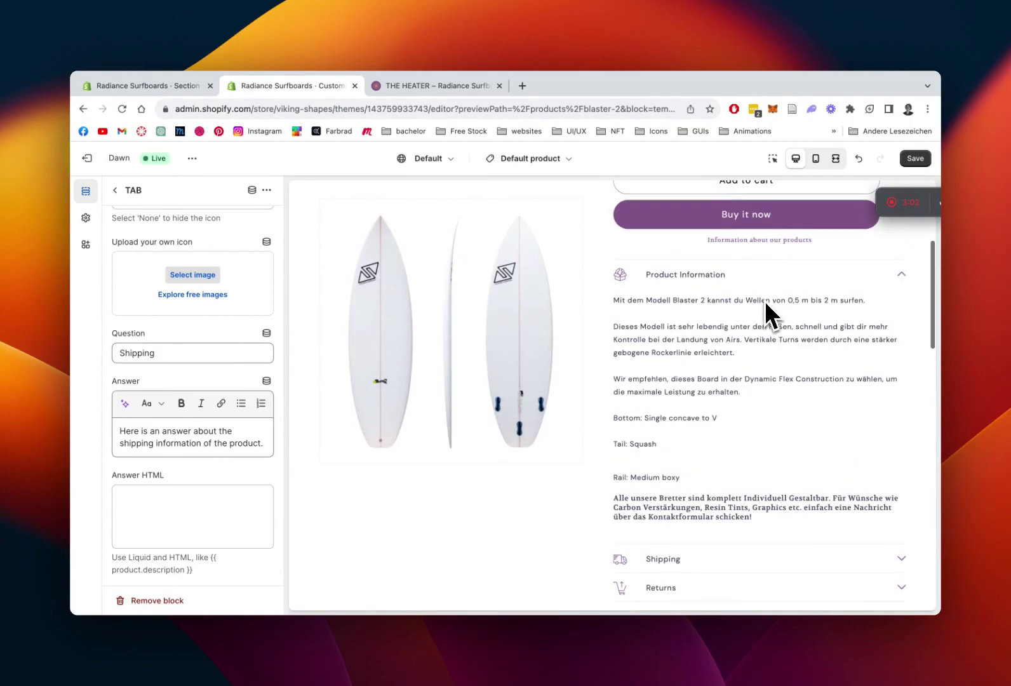
left_click(901, 270)
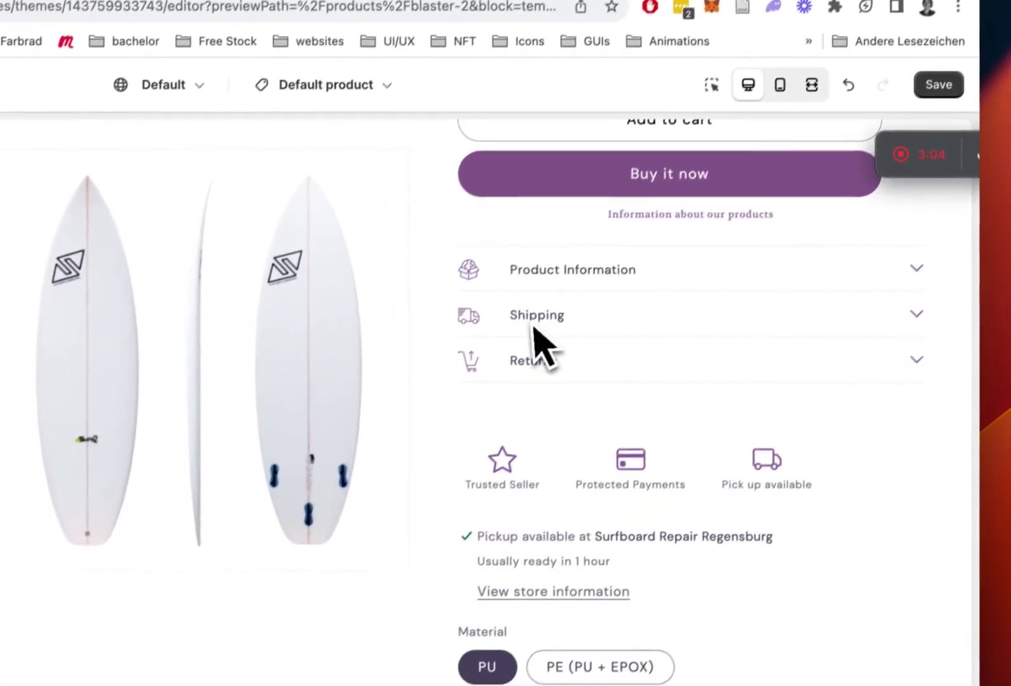
left_click(535, 317)
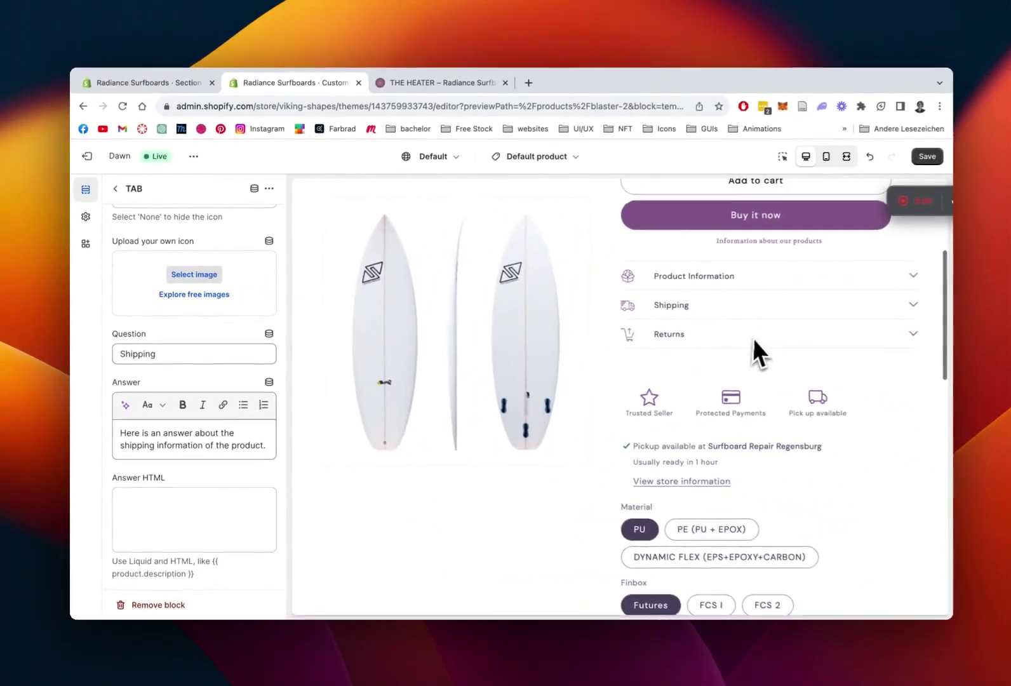
scroll(805, 342, "up", 3)
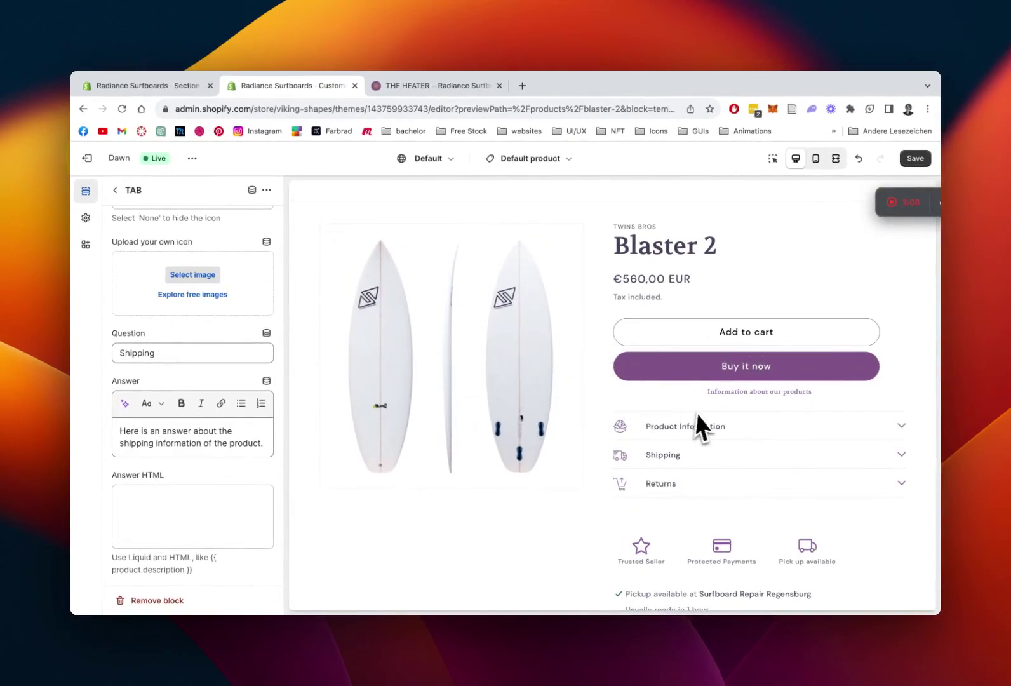
scroll(611, 399, "down", 2)
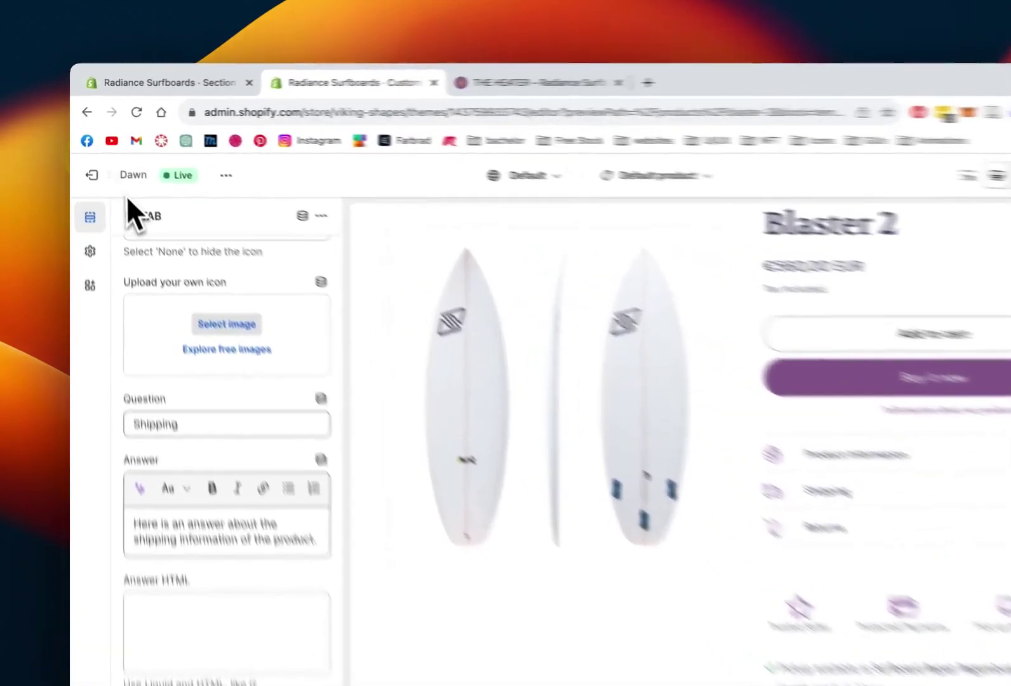
Step: Set the Returns tab's icon color to light purple #9F79AF after trying orange and #9264A6
left_click(115, 190)
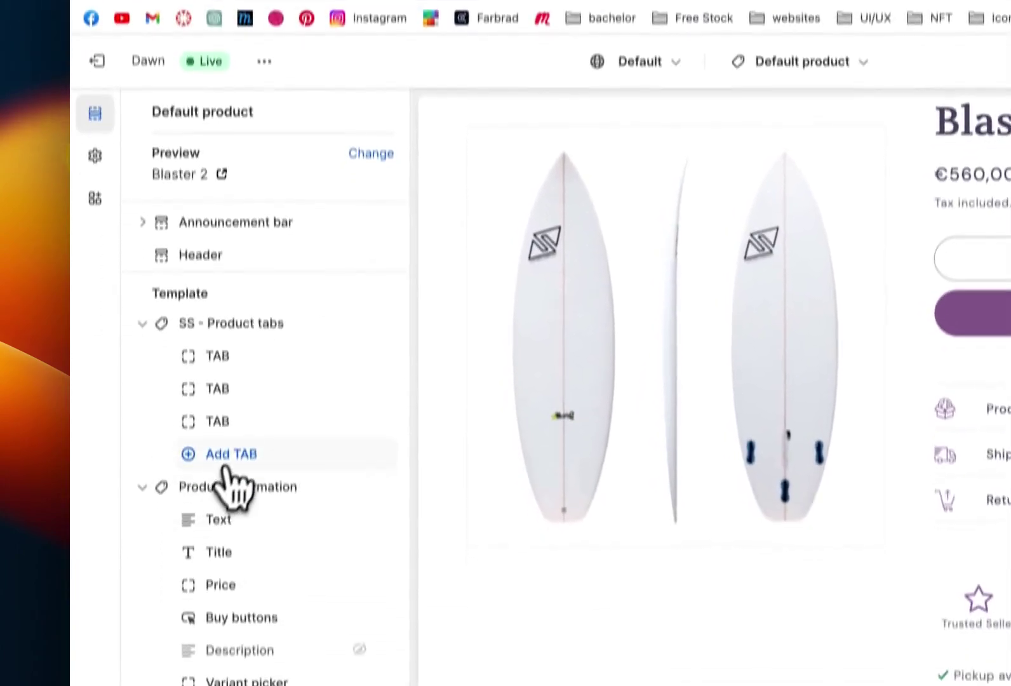
left_click(170, 389)
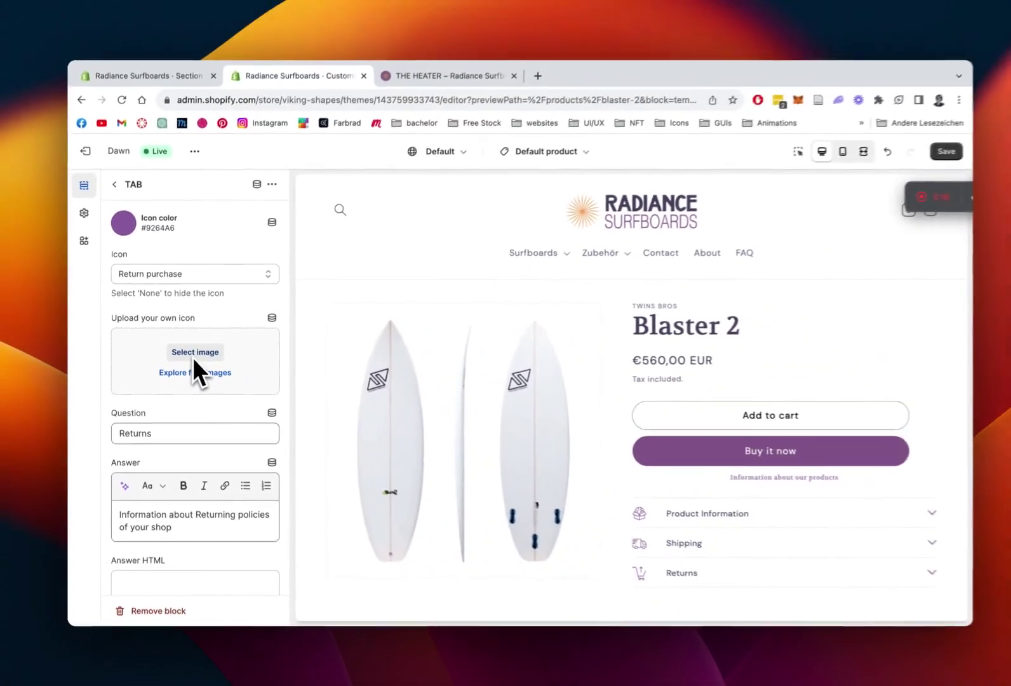
scroll(175, 333, "down", 3)
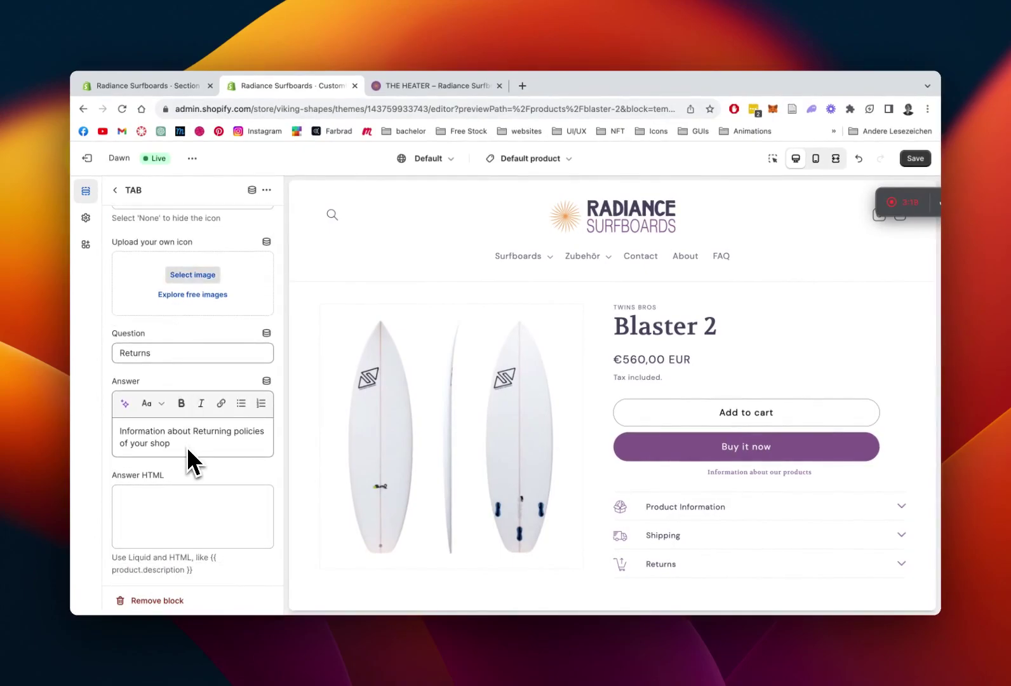
scroll(192, 460, "up", 2)
left_click(125, 221)
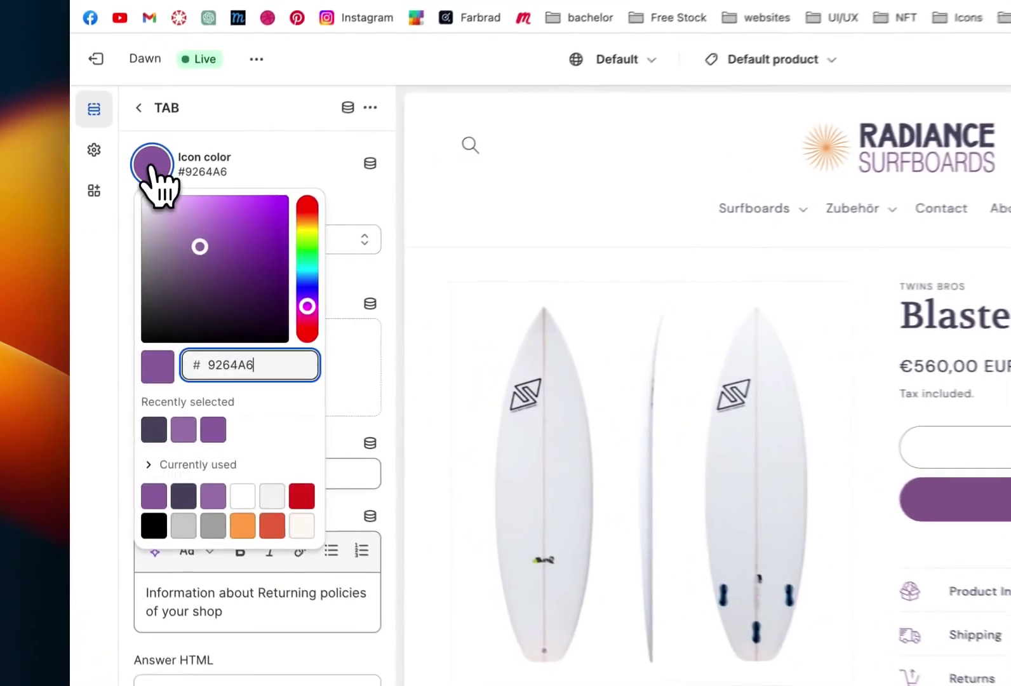
left_click(188, 468)
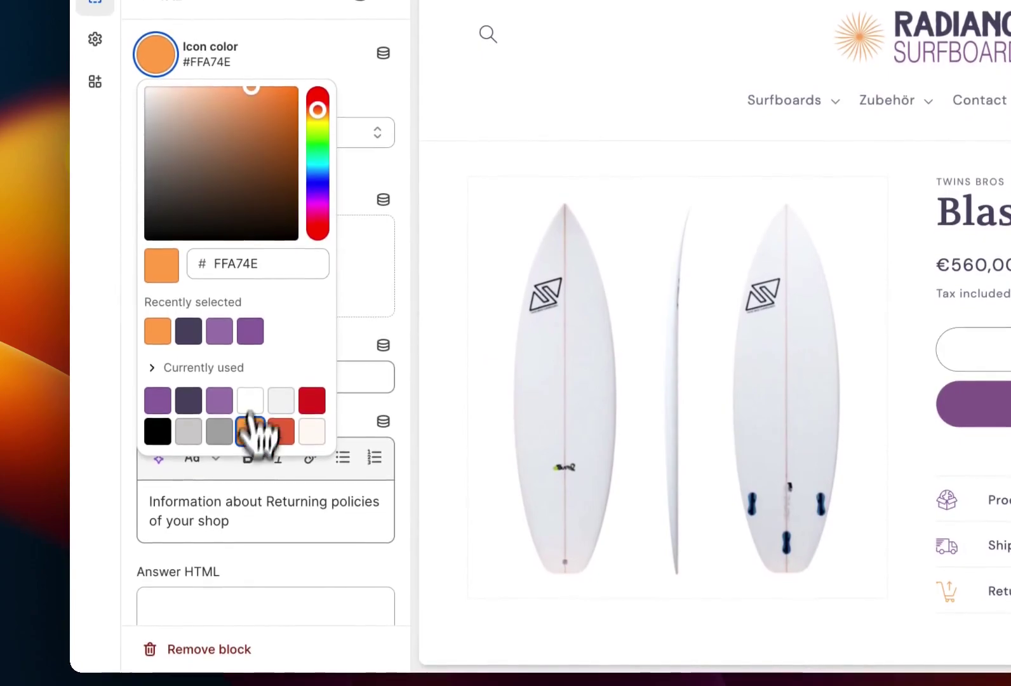
left_click(251, 331)
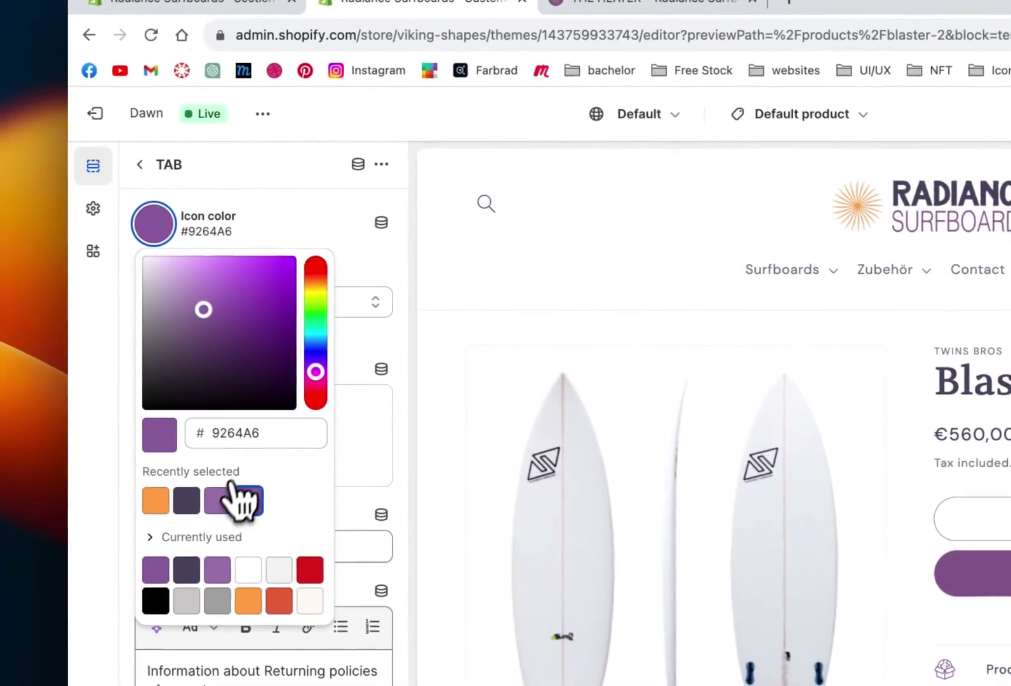
left_click(199, 491)
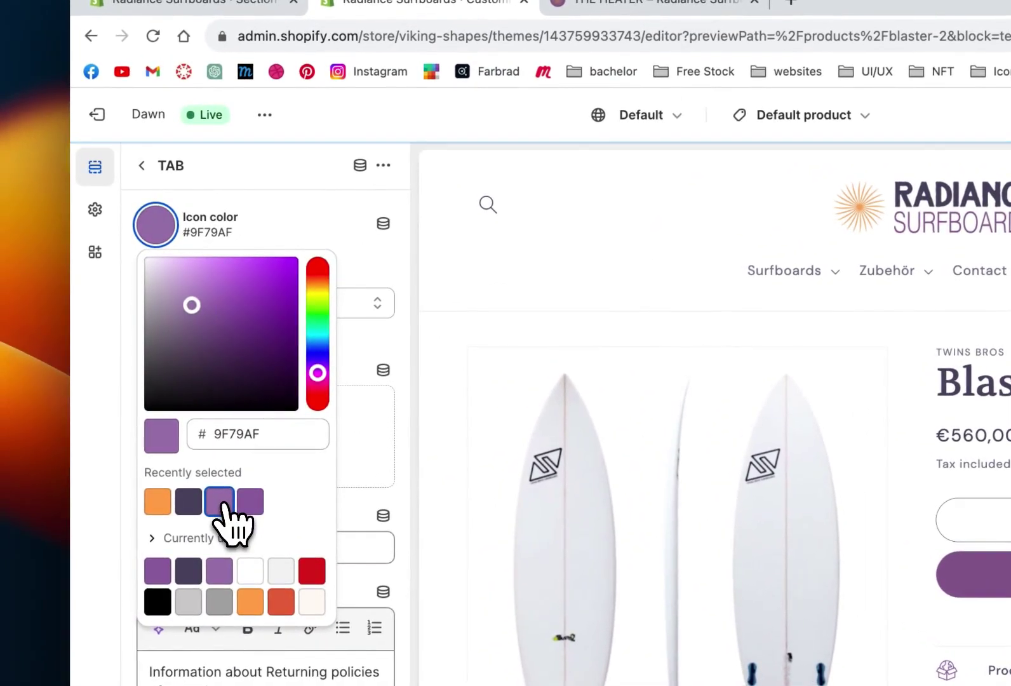
left_click(141, 166)
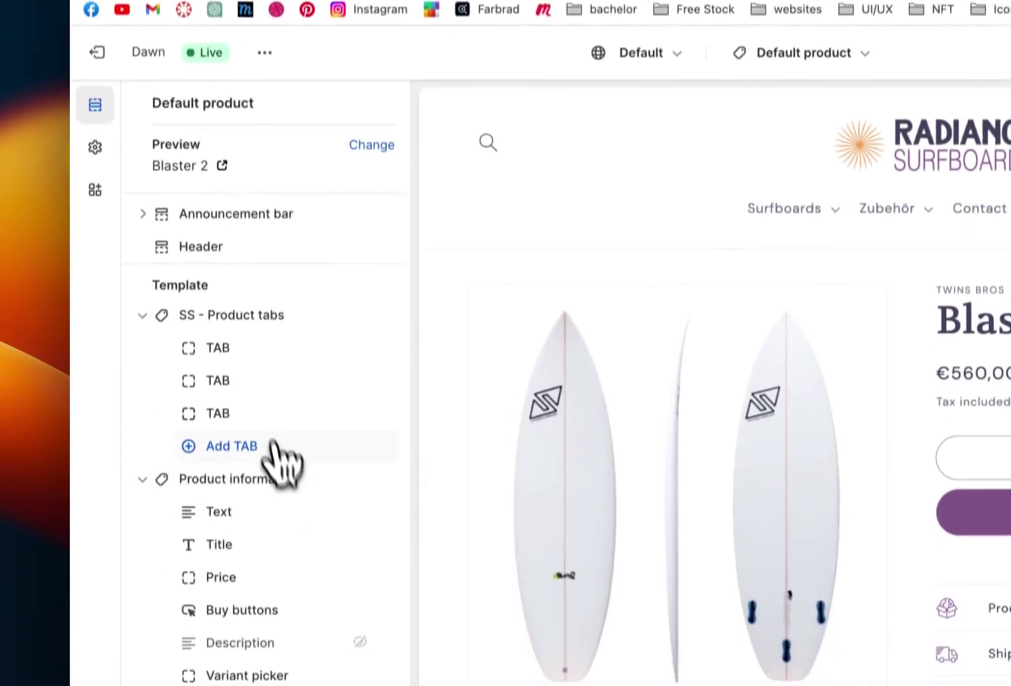
Step: Delete the title 'Information about our products' so the SS - Product tabs section has no title
scroll(267, 240, "down", 1)
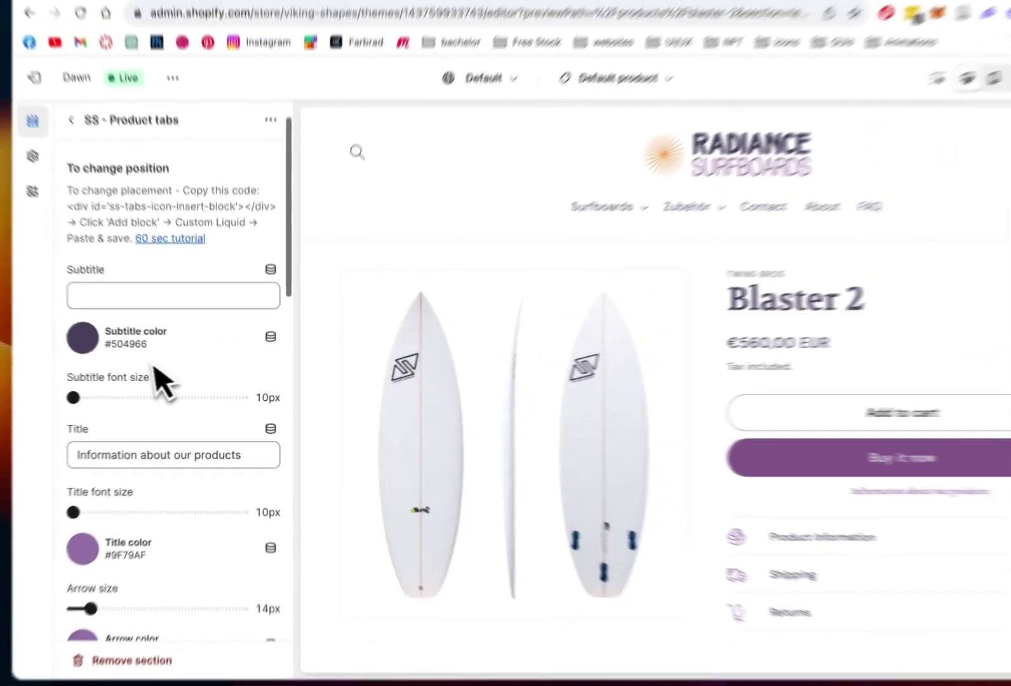
scroll(303, 463, "down", 1)
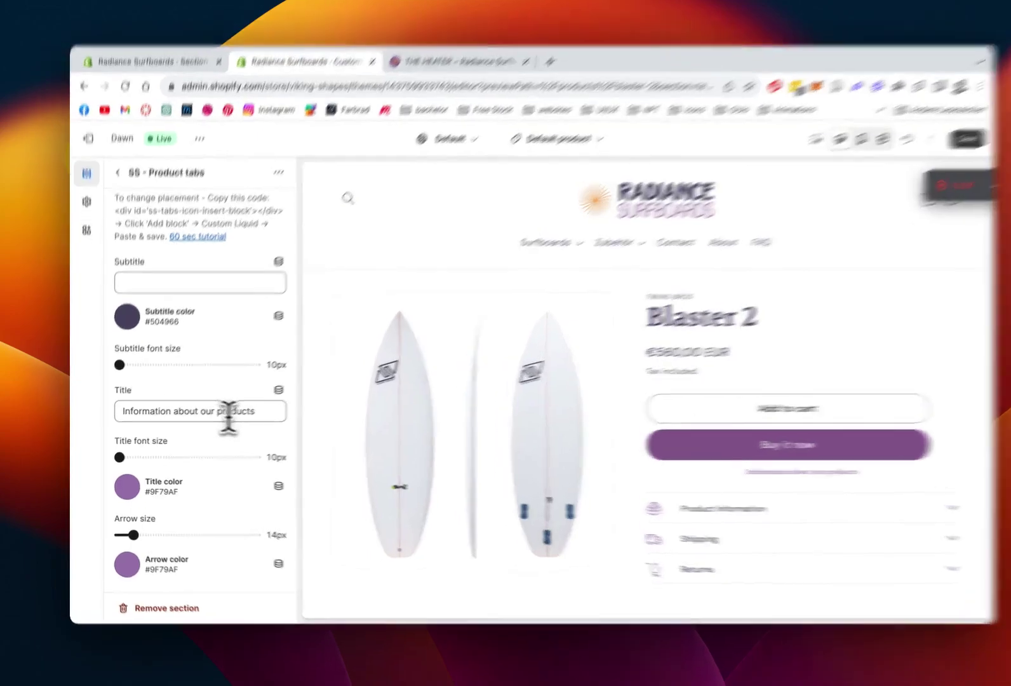
left_click_drag(245, 415, 163, 414)
key("BackSpace")
double_click(216, 377)
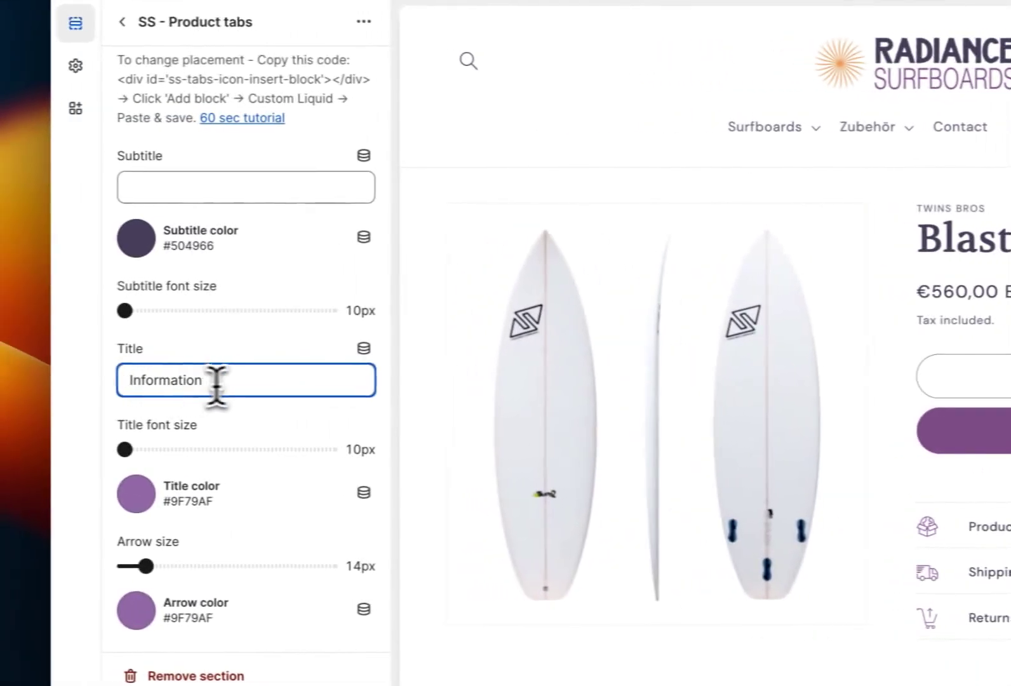
key("BackSpace")
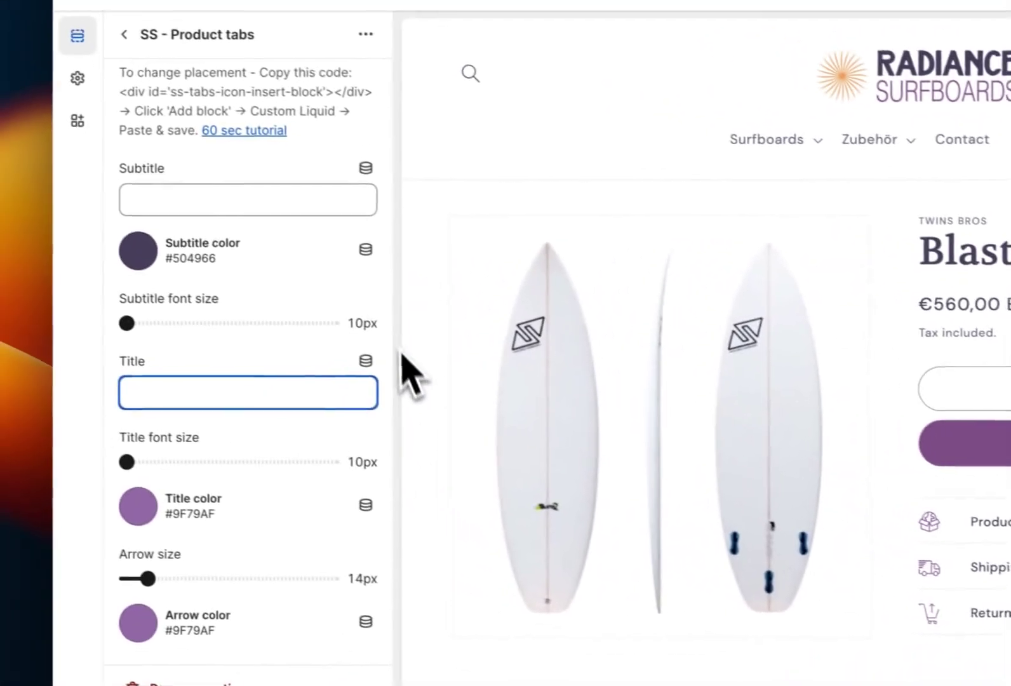
scroll(264, 472, "down", 2)
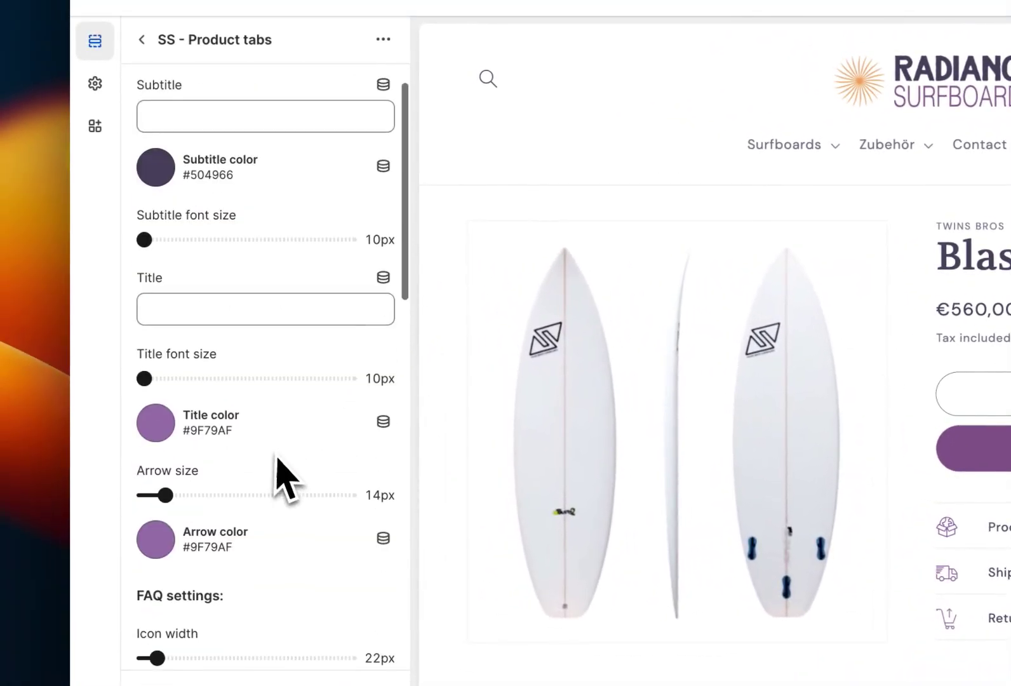
Step: Set the Arrow color of the product tabs to orange
scroll(194, 355, "down", 2)
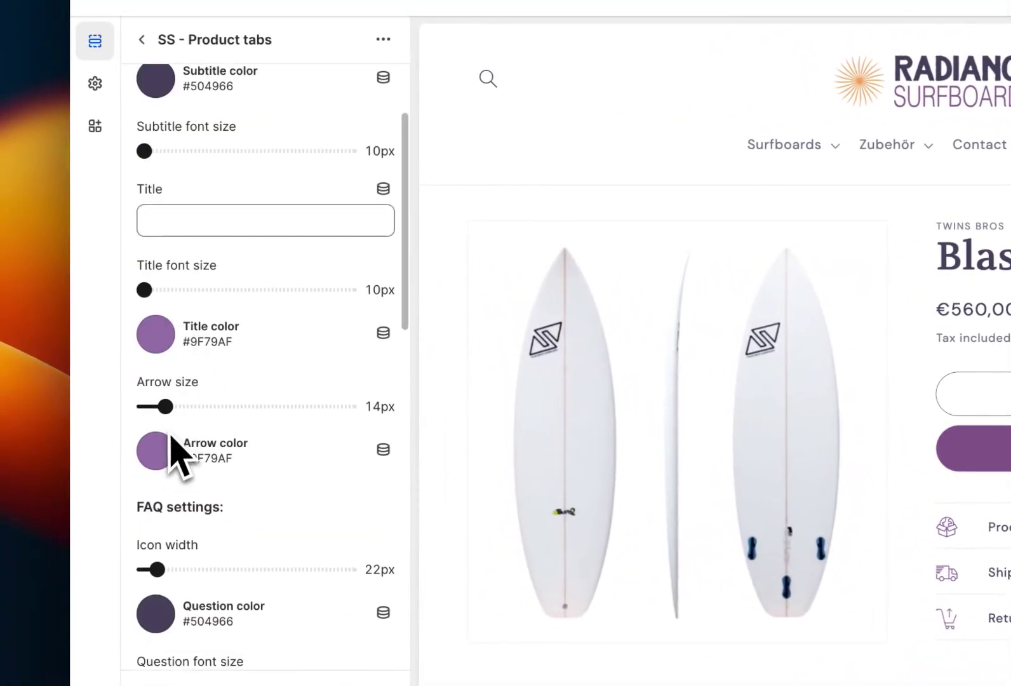
scroll(170, 438, "down", 1)
left_click(158, 392)
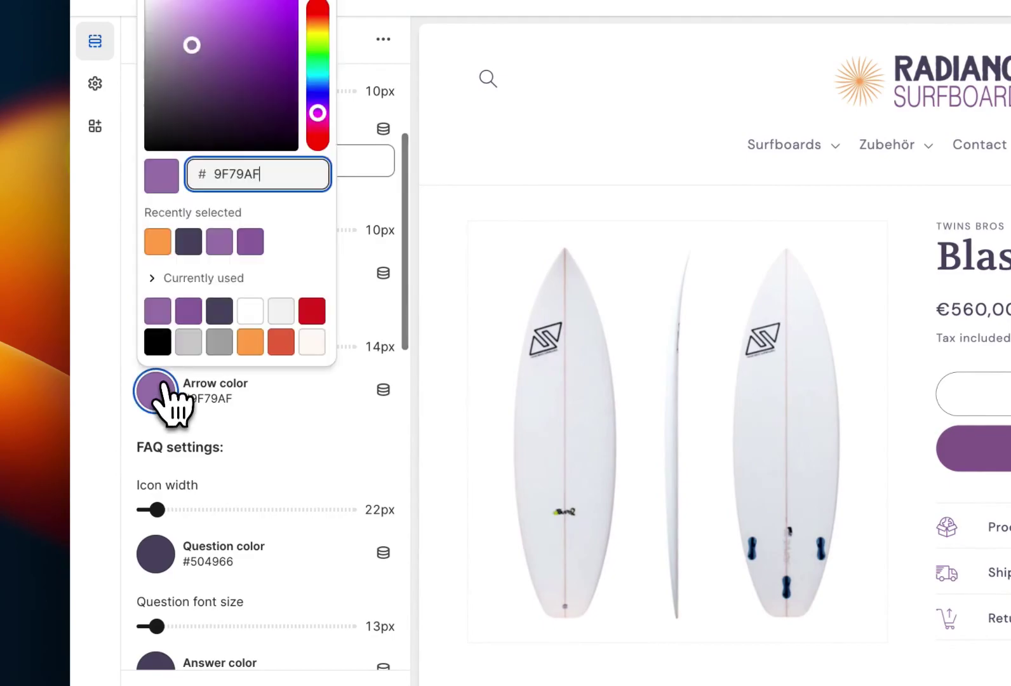
left_click(250, 343)
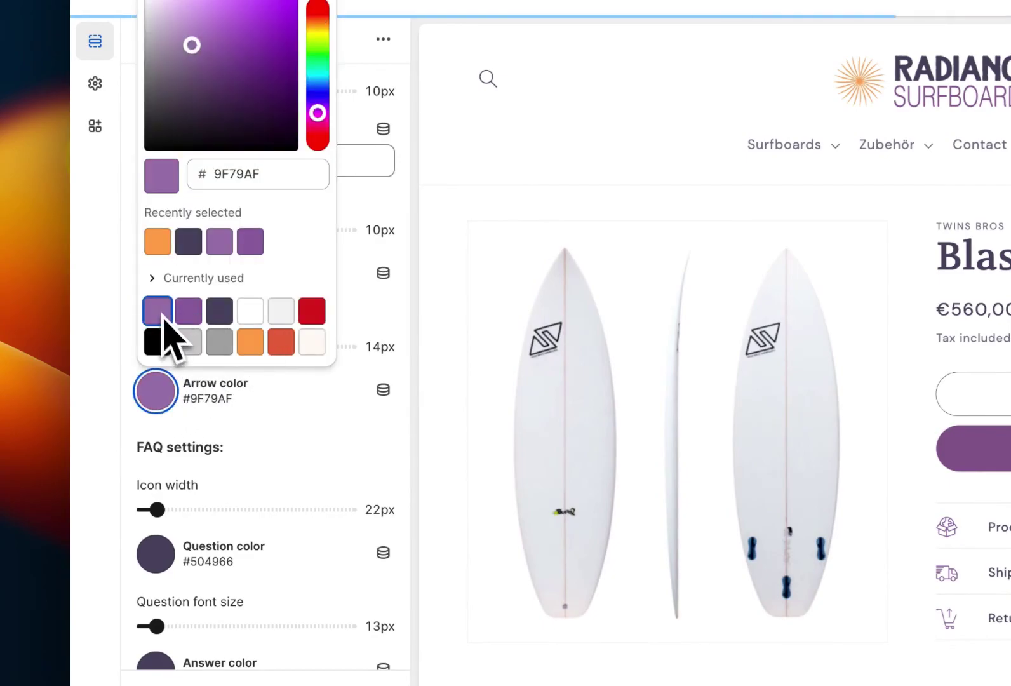
Step: Try orange and light purple for the Question color, then settle on dark #504966
scroll(375, 451, "down", 3)
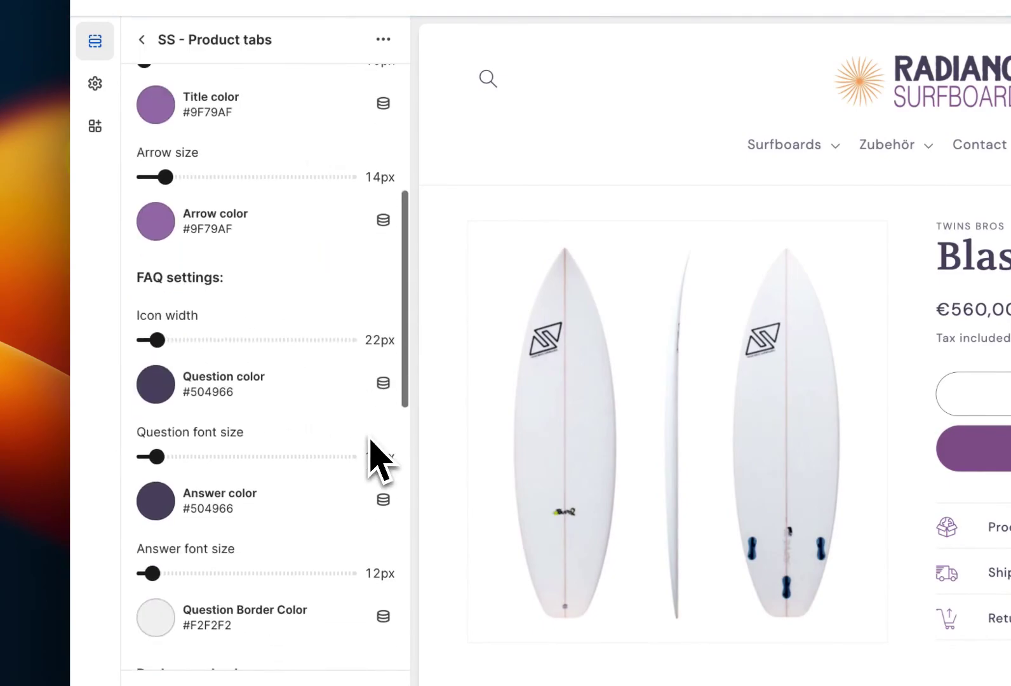
left_click(156, 384)
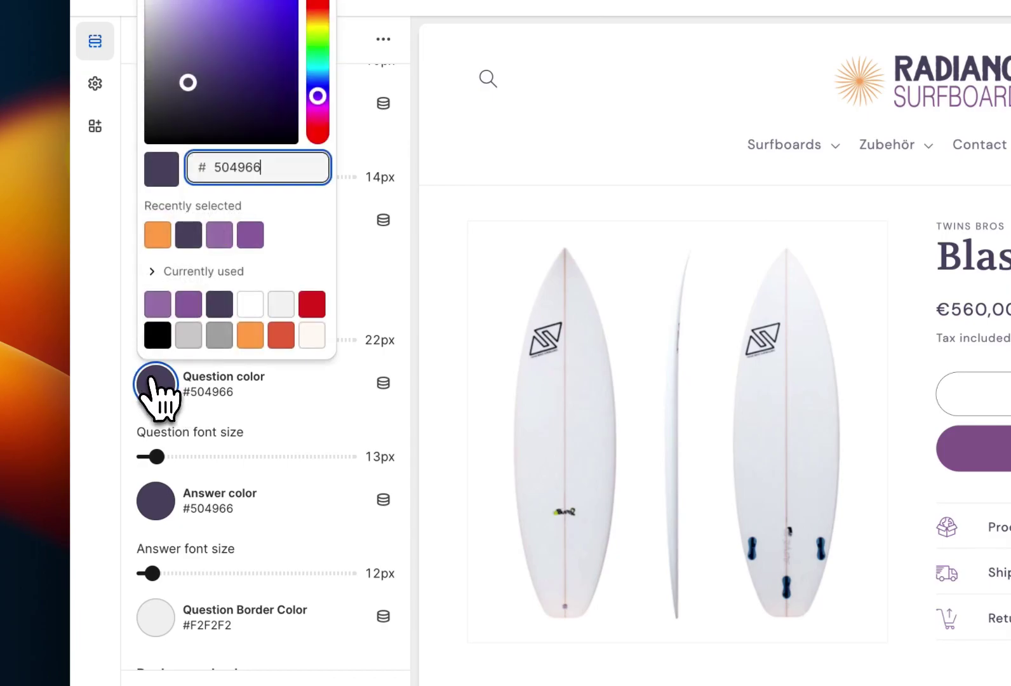
left_click(250, 336)
left_click(149, 406)
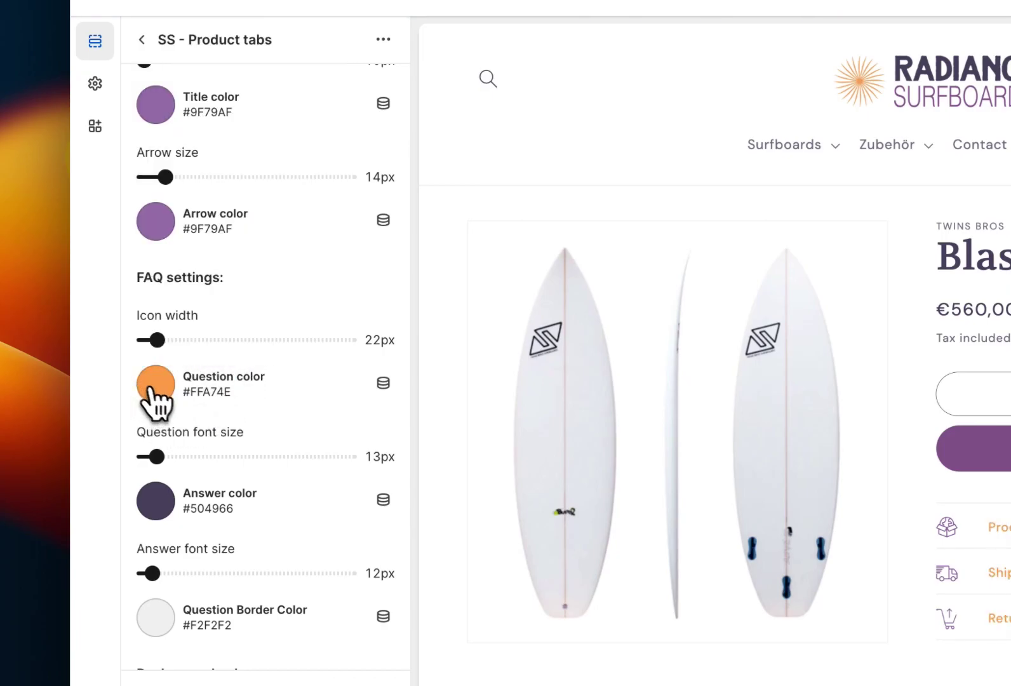
left_click(155, 394)
left_click(219, 235)
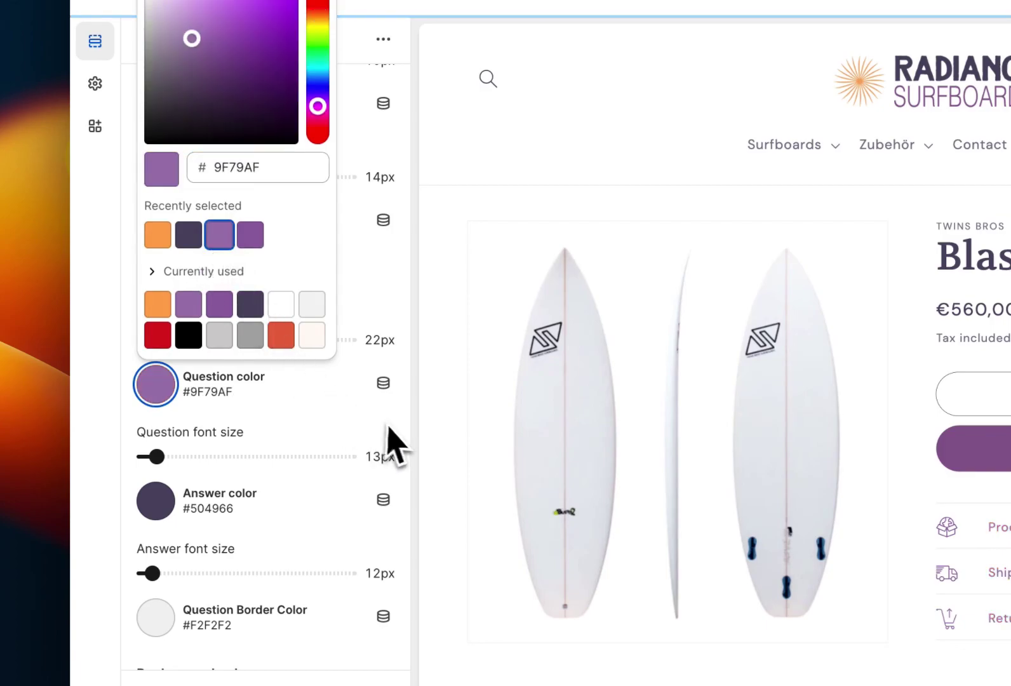
left_click(390, 448)
scroll(397, 444, "down", 5)
scroll(398, 445, "up", 2)
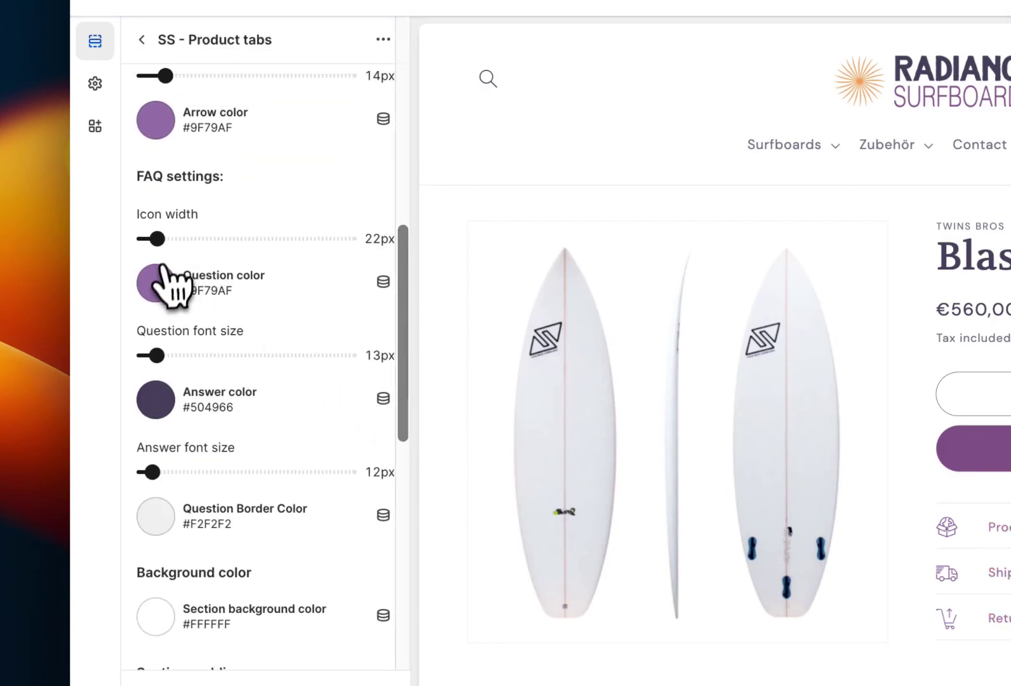
left_click(163, 287)
left_click(190, 556)
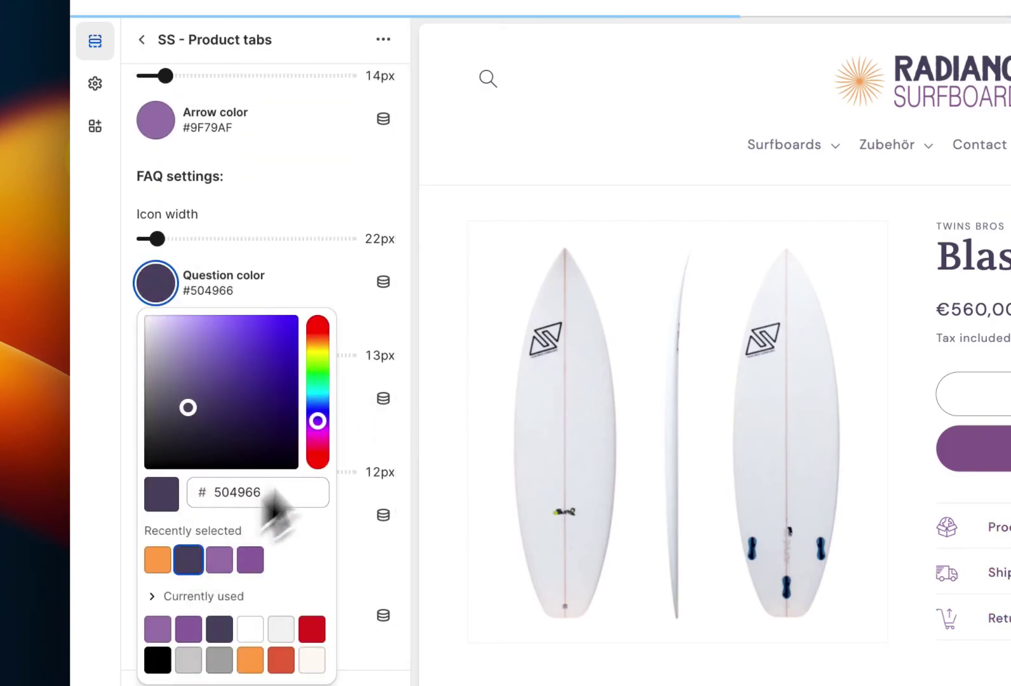
left_click(411, 359)
Step: Save the theme changes and switch to the live THE HEATER product page
scroll(413, 358, "down", 6)
scroll(305, 271, "down", 6)
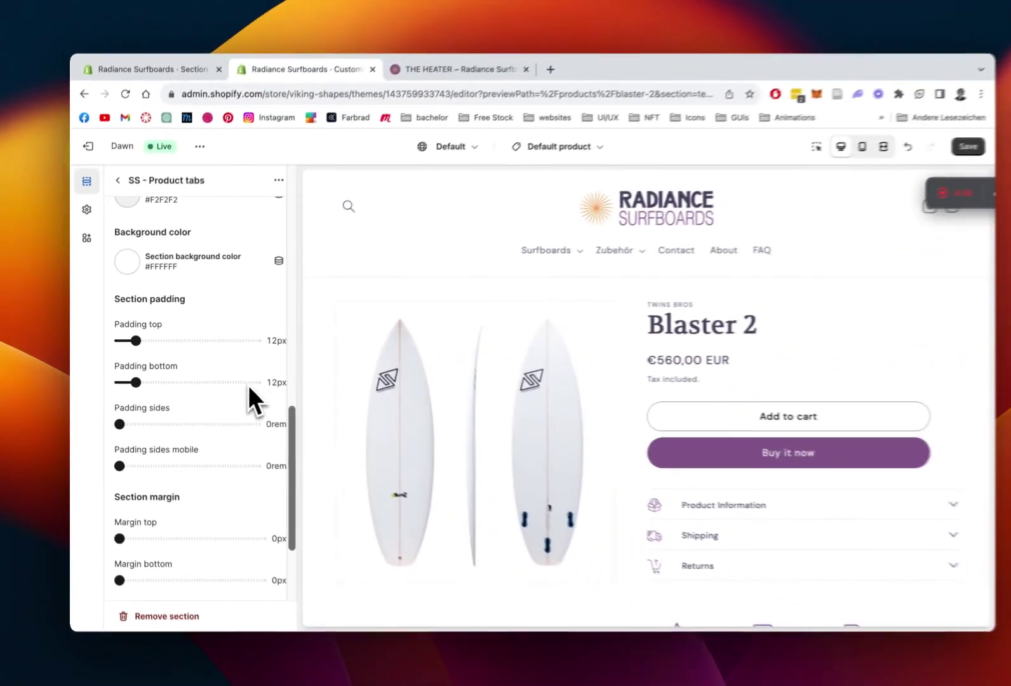
scroll(163, 343, "down", 2)
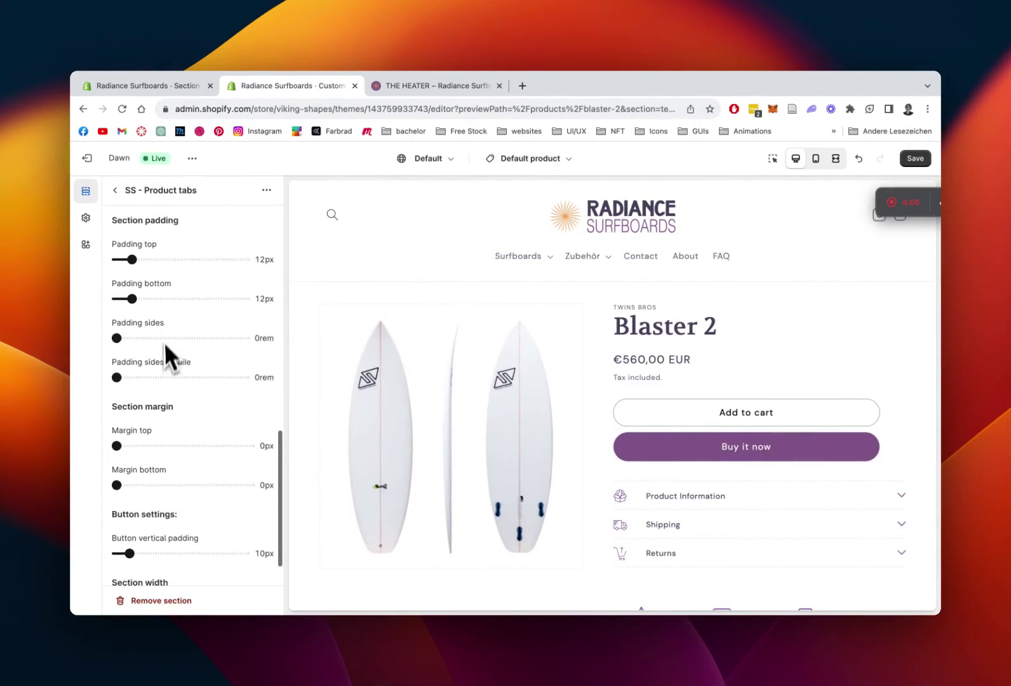
scroll(165, 336, "down", 2)
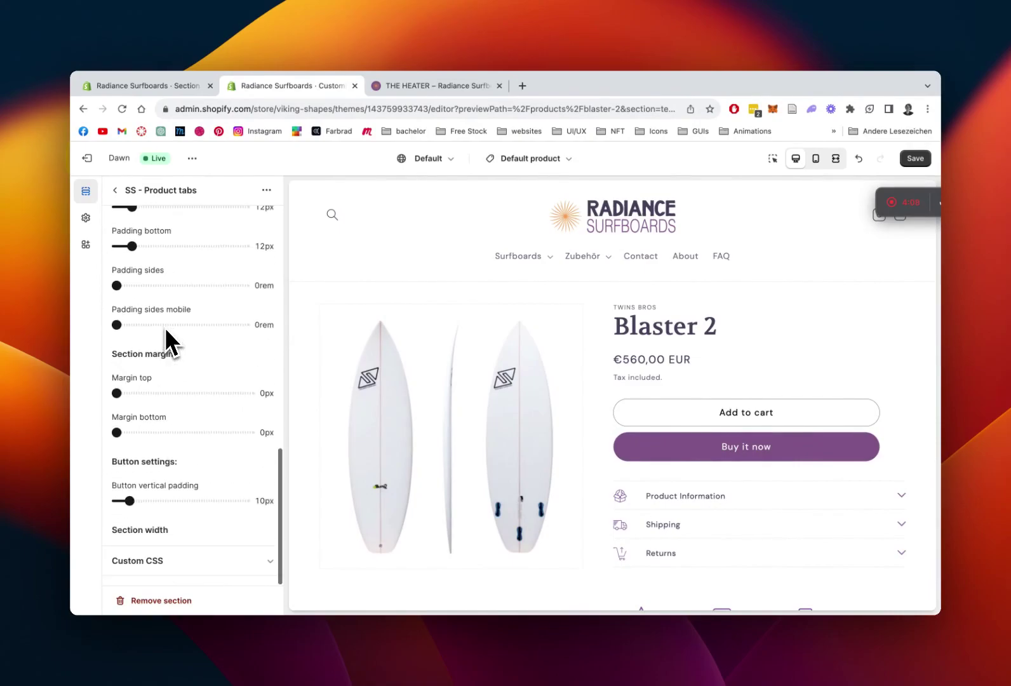
scroll(167, 333, "up", 1)
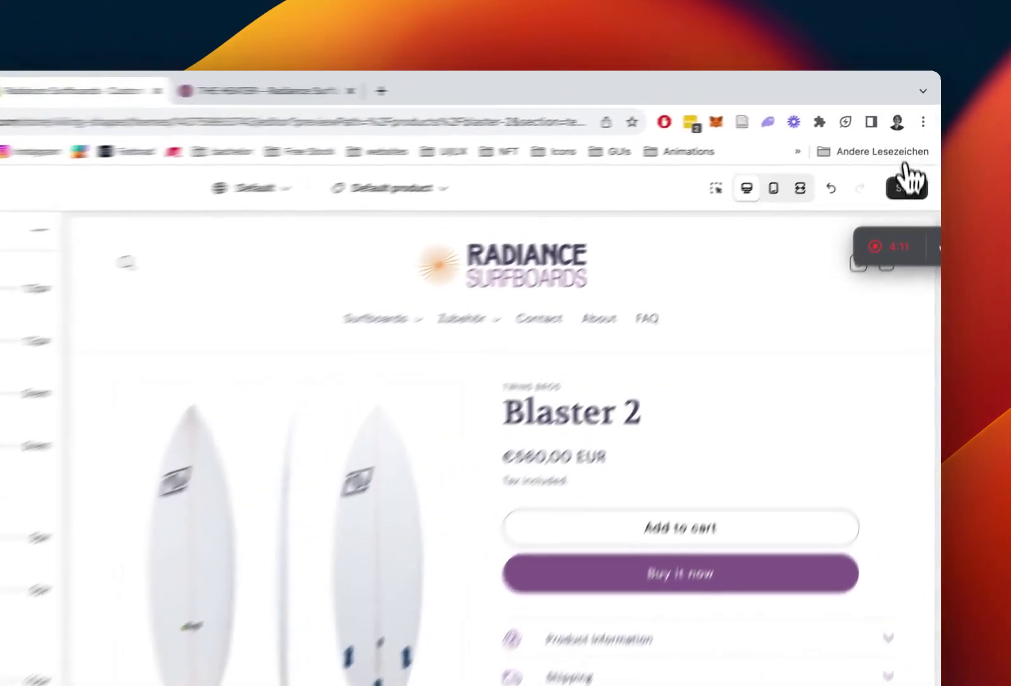
left_click(915, 158)
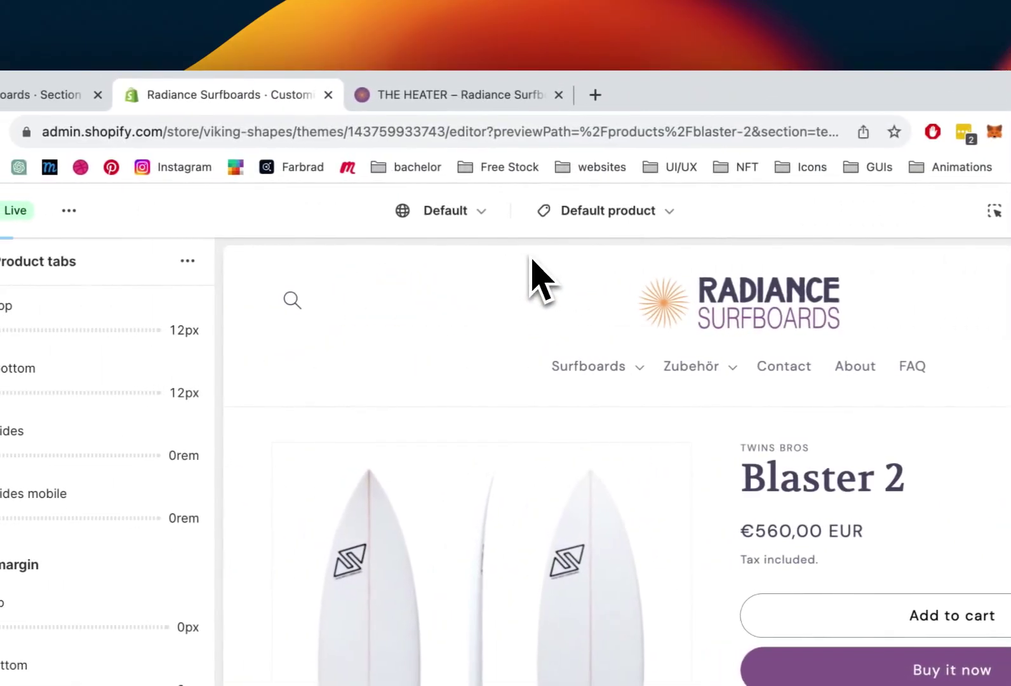
left_click(479, 101)
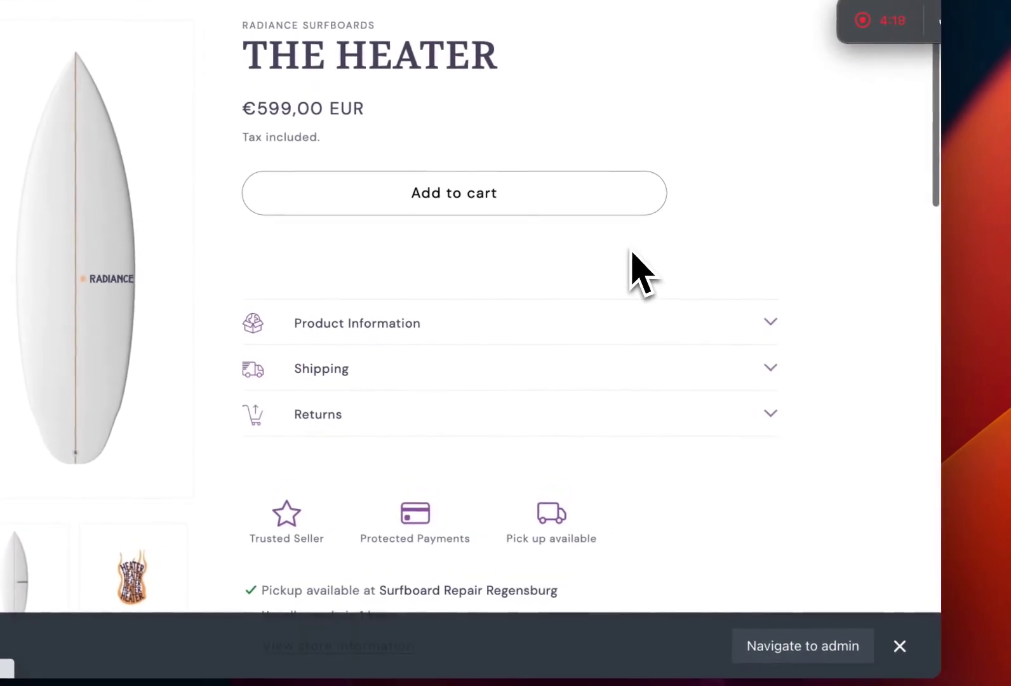
Step: Dismiss the admin preview bar and expand the Product Information and Shipping tabs
left_click(914, 613)
left_click(765, 278)
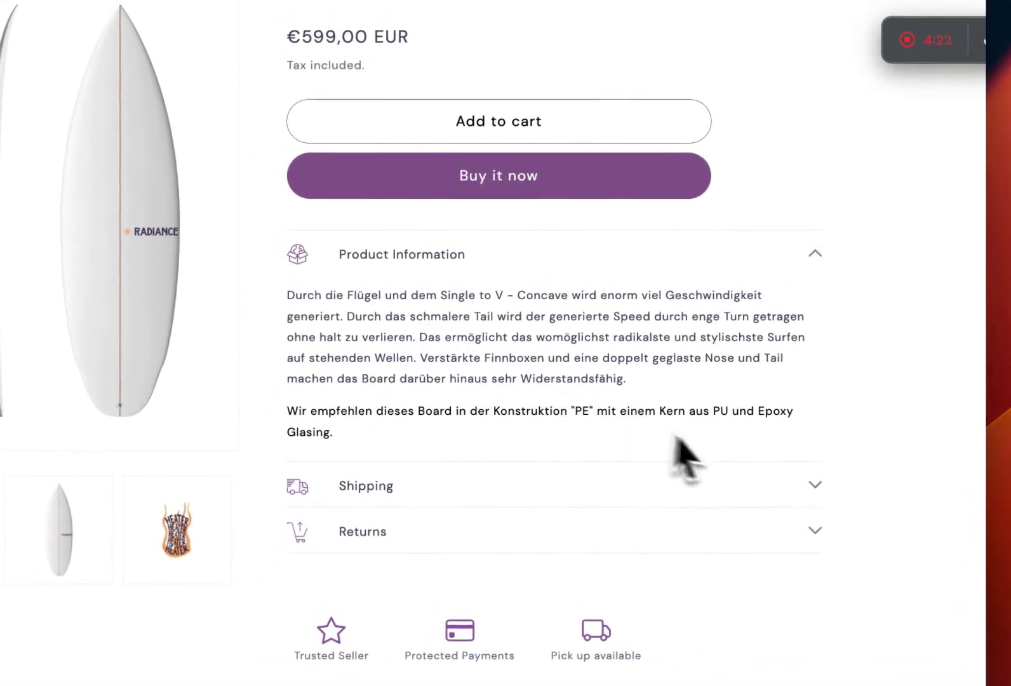
left_click(779, 526)
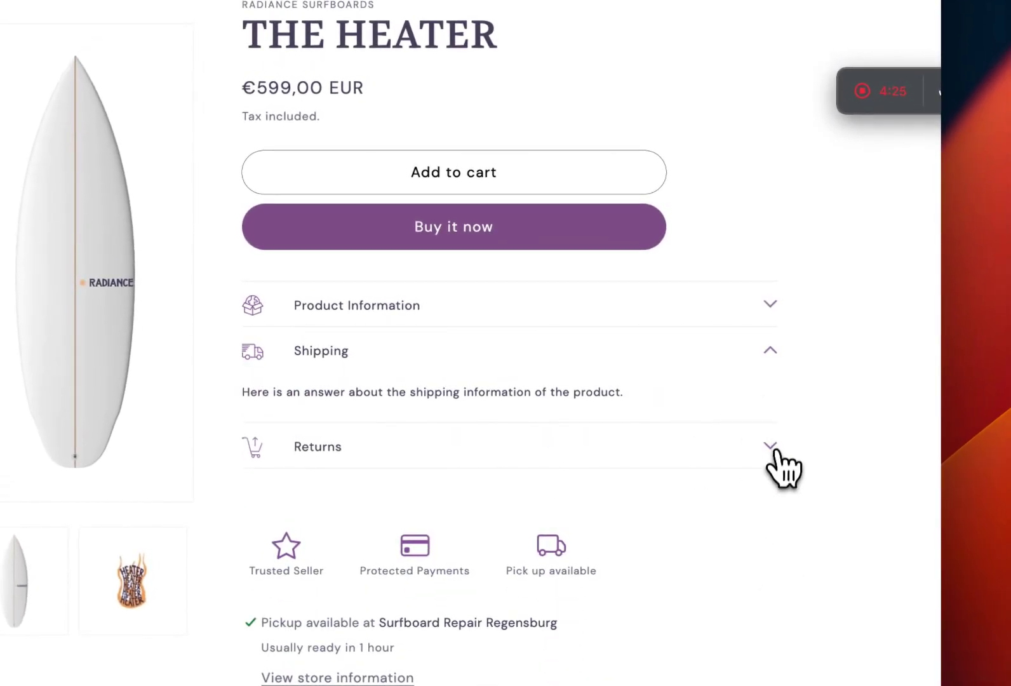
Step: Toggle the Shipping tab open and closed several times to test the accordion
left_click(774, 356)
left_click(773, 355)
left_click(773, 356)
left_click(773, 355)
scroll(772, 356, "up", 5)
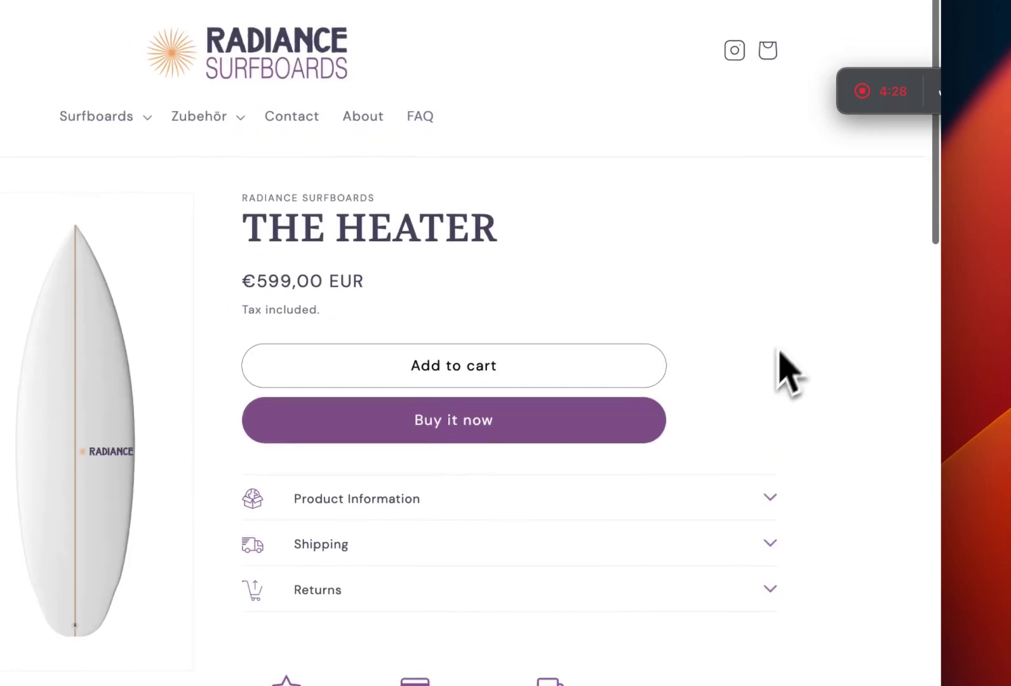
left_click_drag(924, 257, 699, 330)
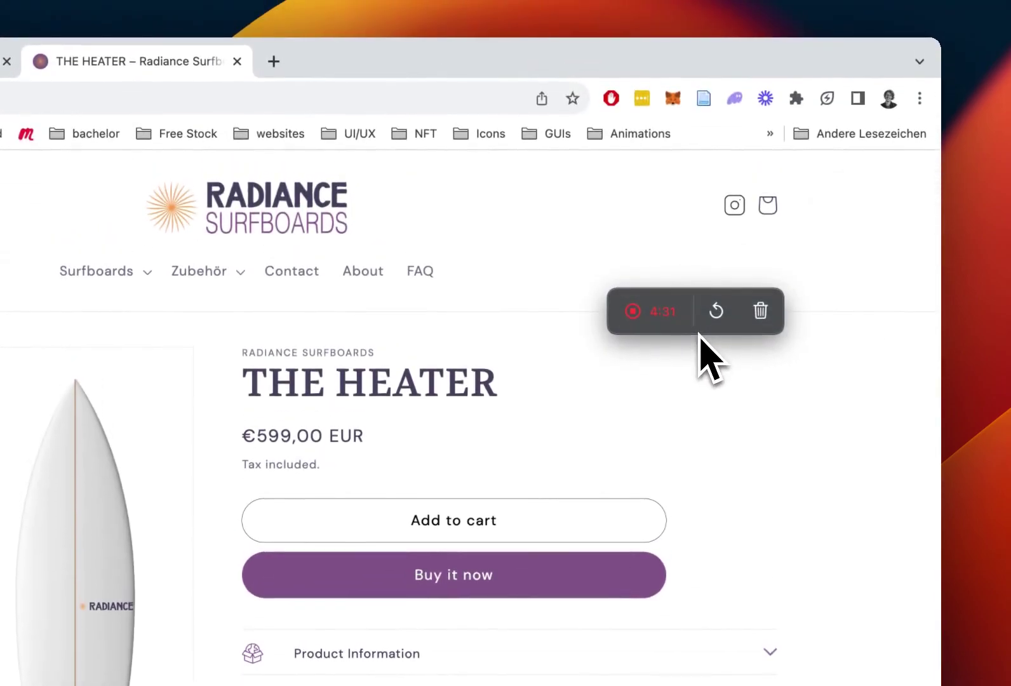